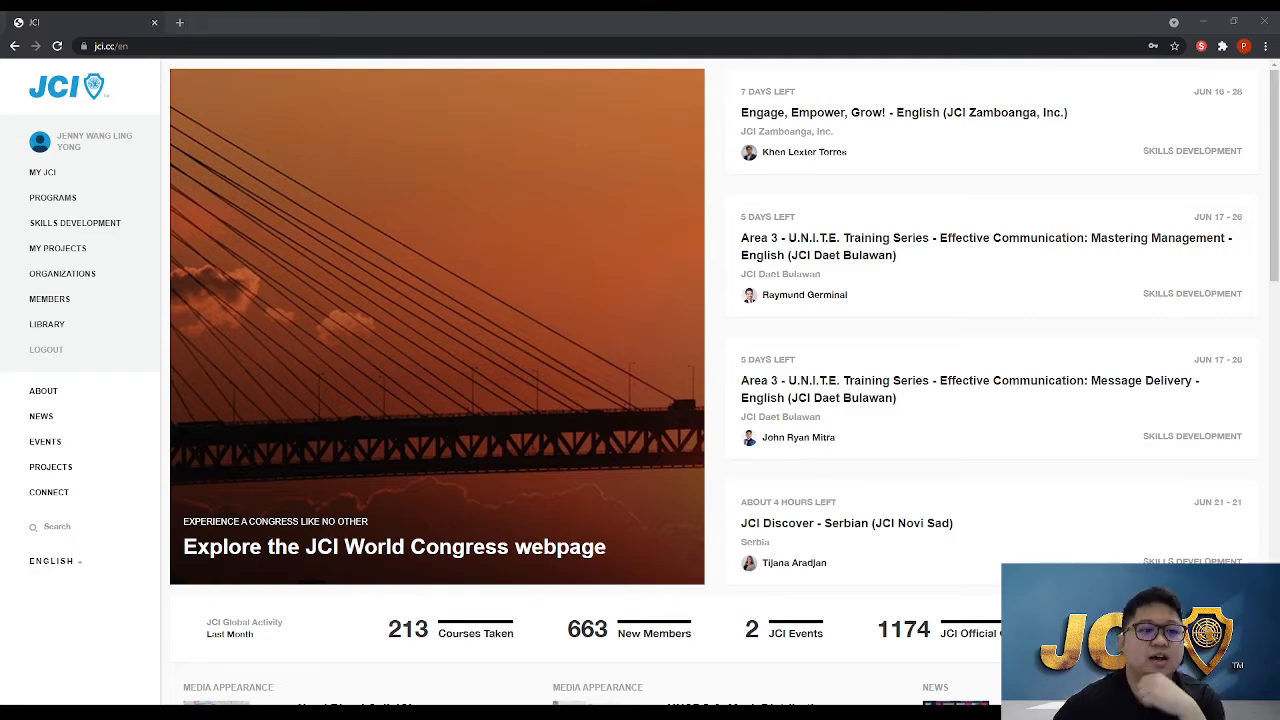
Open the Organize section of Skills Development and start adding a new training
left_click(92, 222)
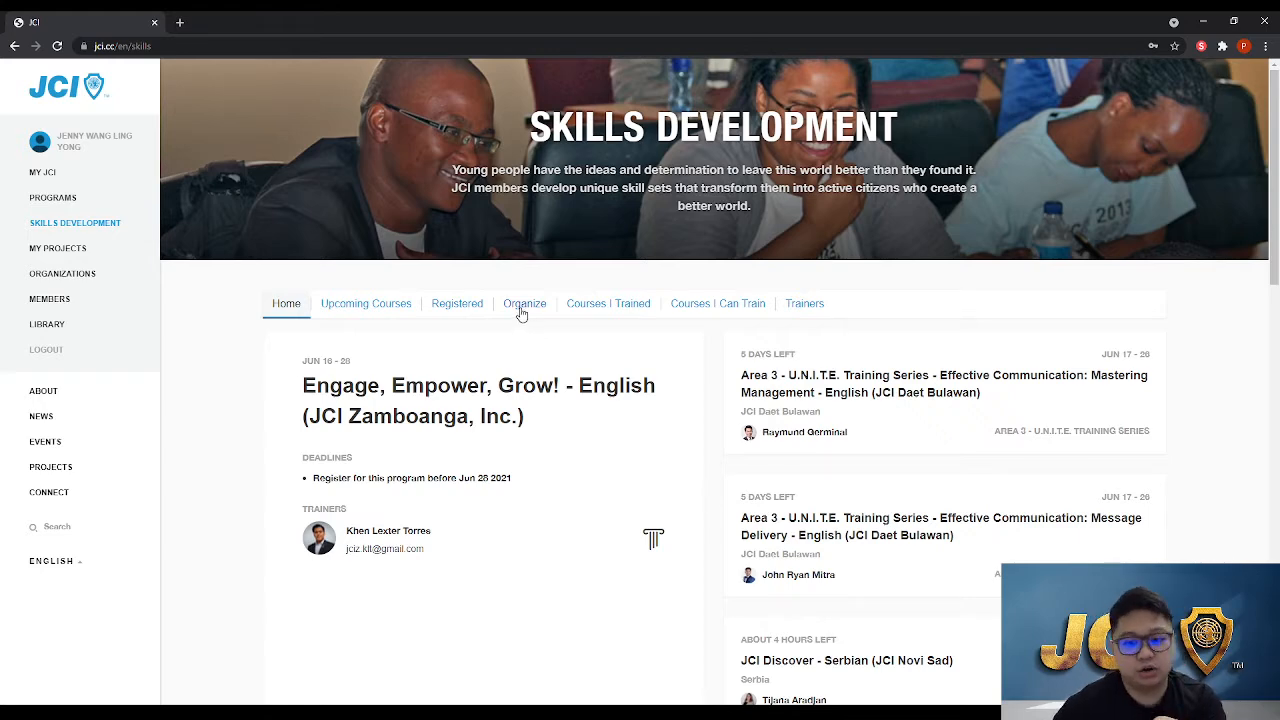
left_click(521, 310)
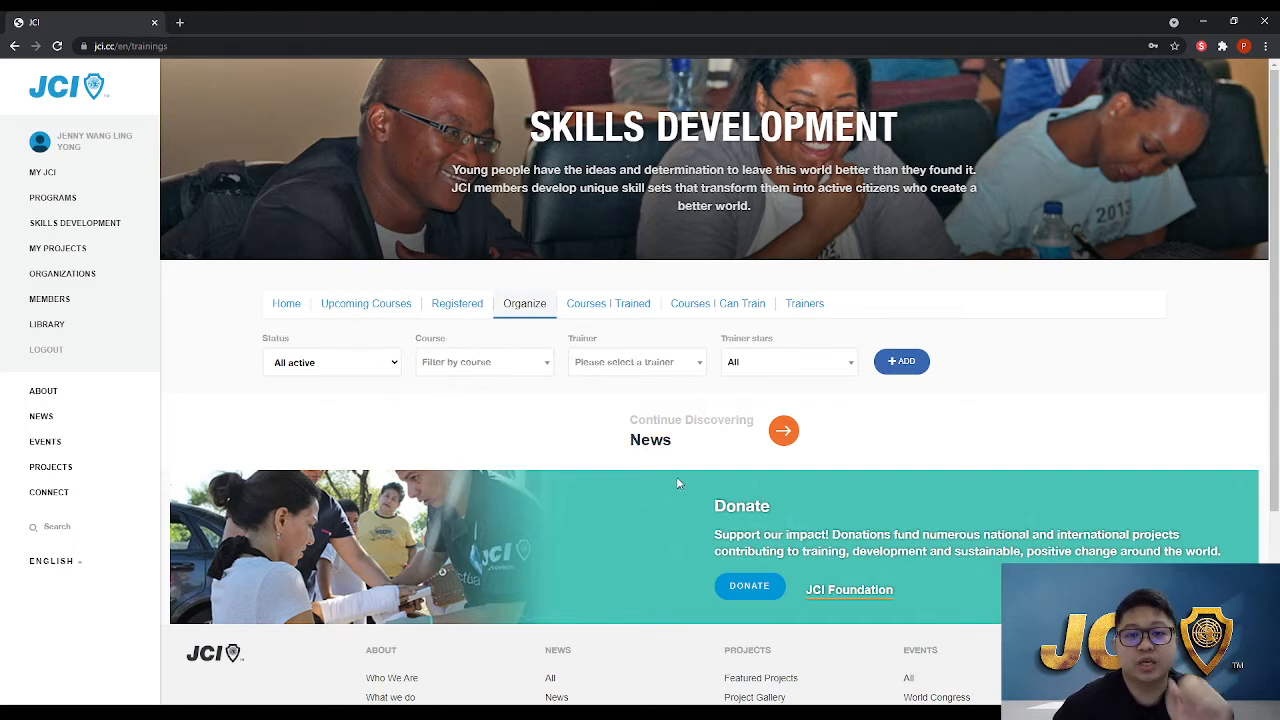
left_click(907, 368)
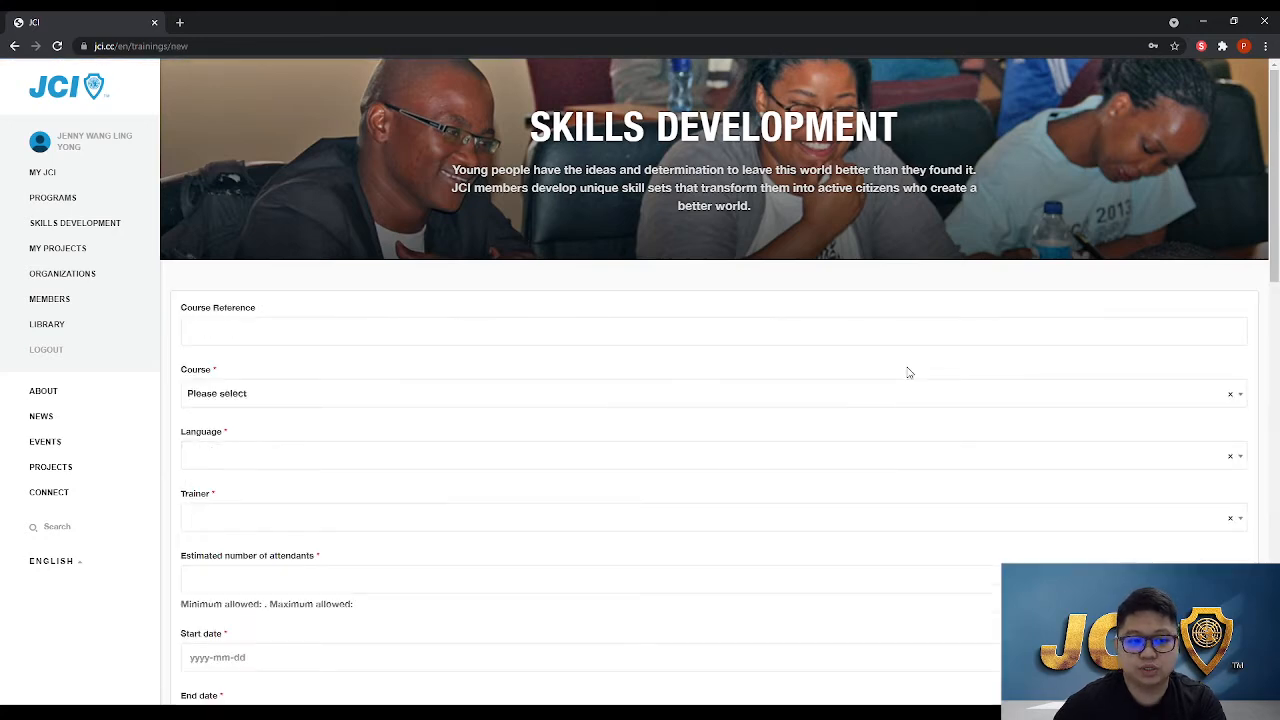
Enter the course reference 'JCI Admin (Exclusively for JCI Sibu Jaya)'
scroll(908, 371, "down", 2)
scroll(908, 371, "up", 1)
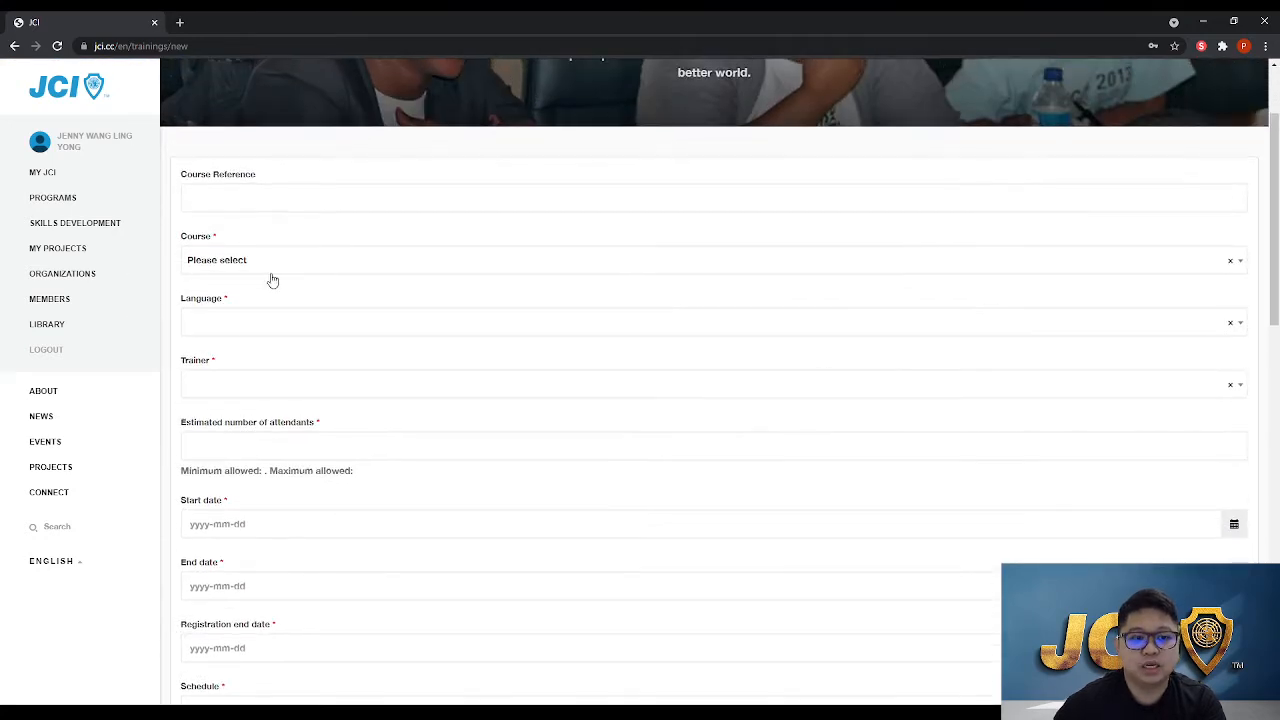
left_click(200, 201)
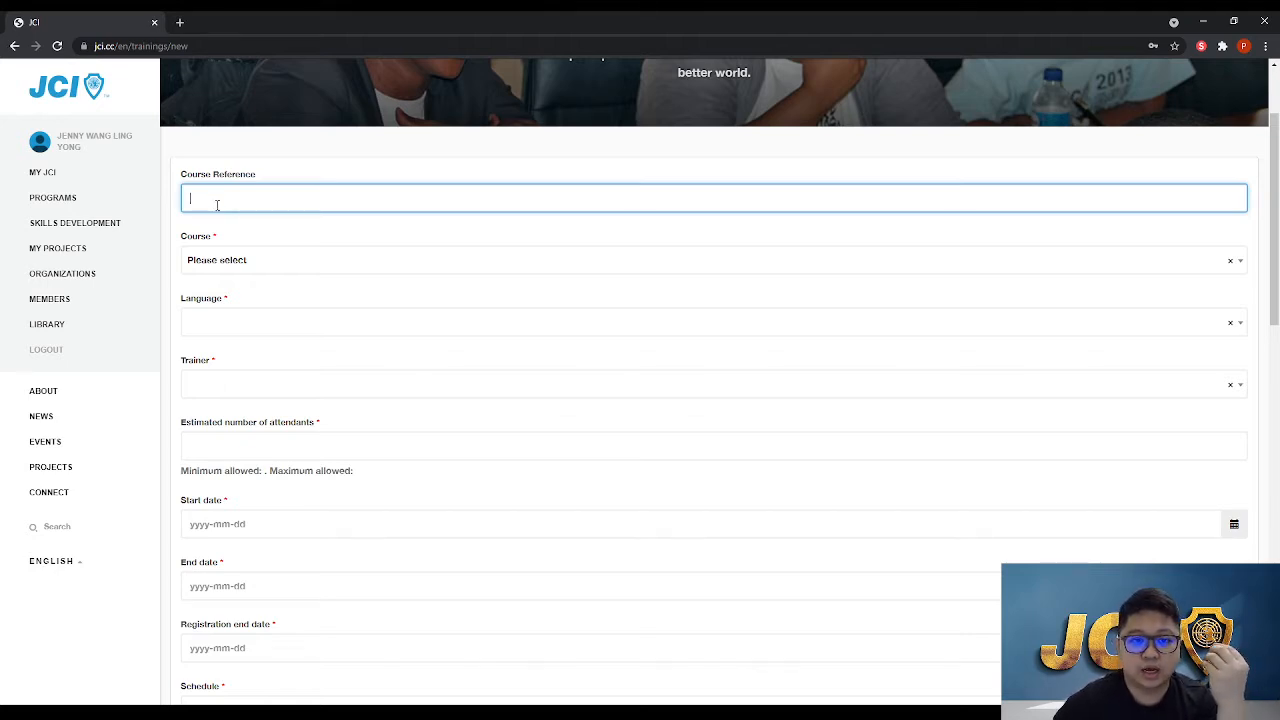
scroll(429, 246, "up", 1)
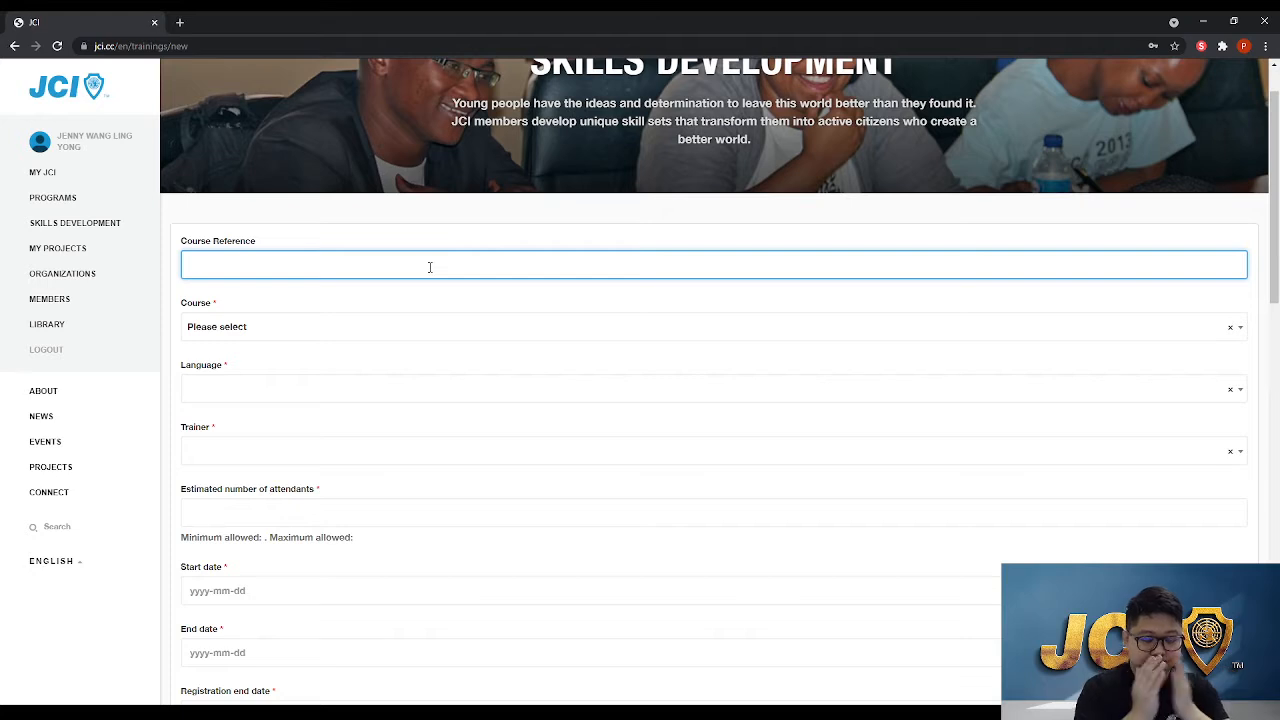
type("JCI A")
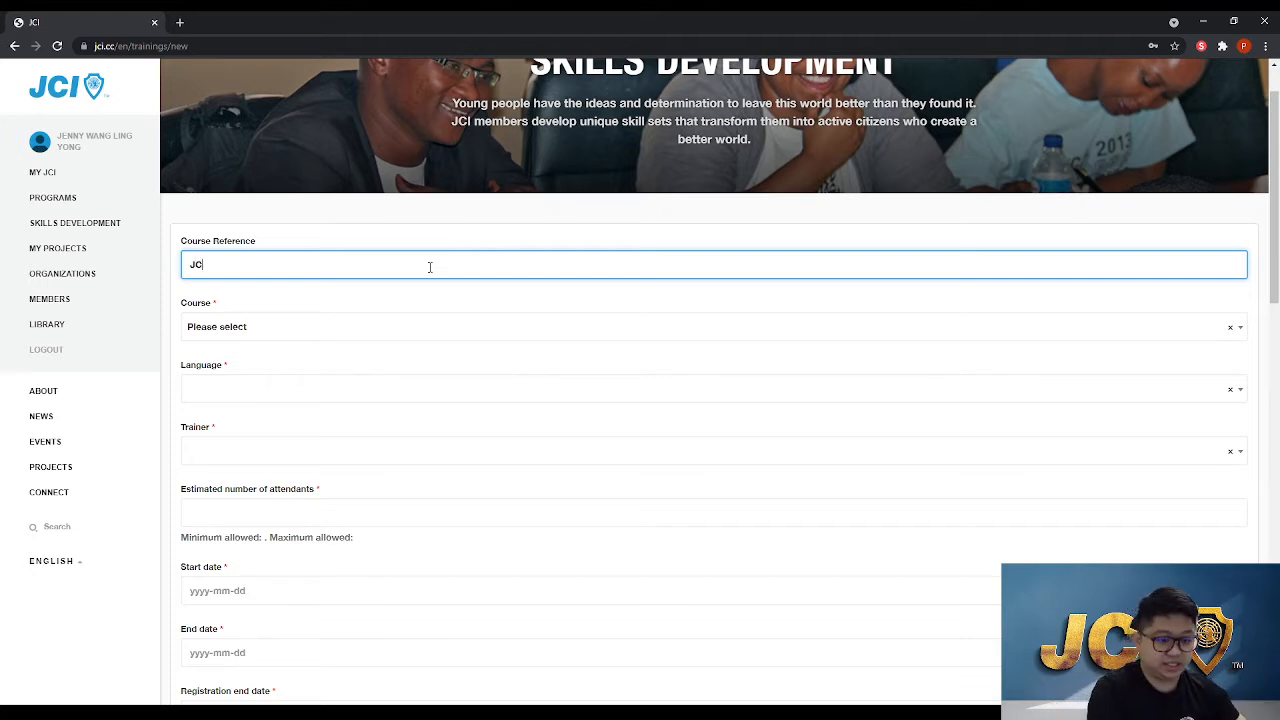
type("dmin (")
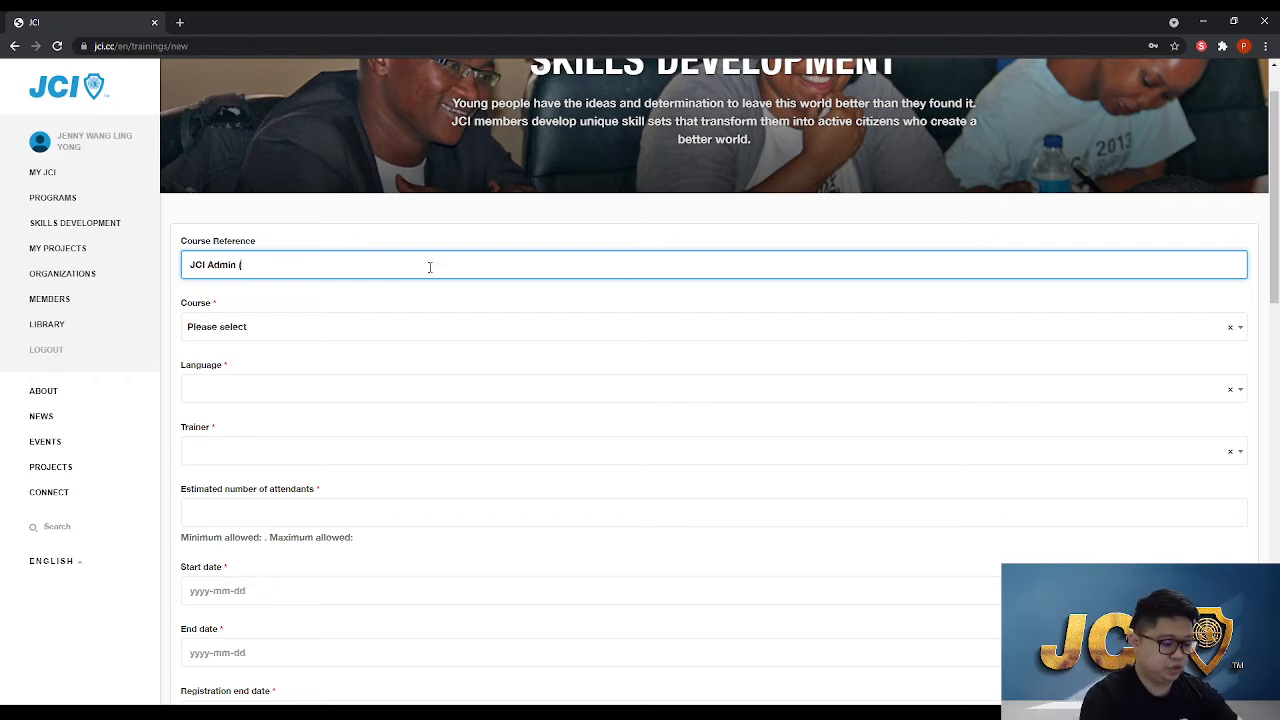
type("E")
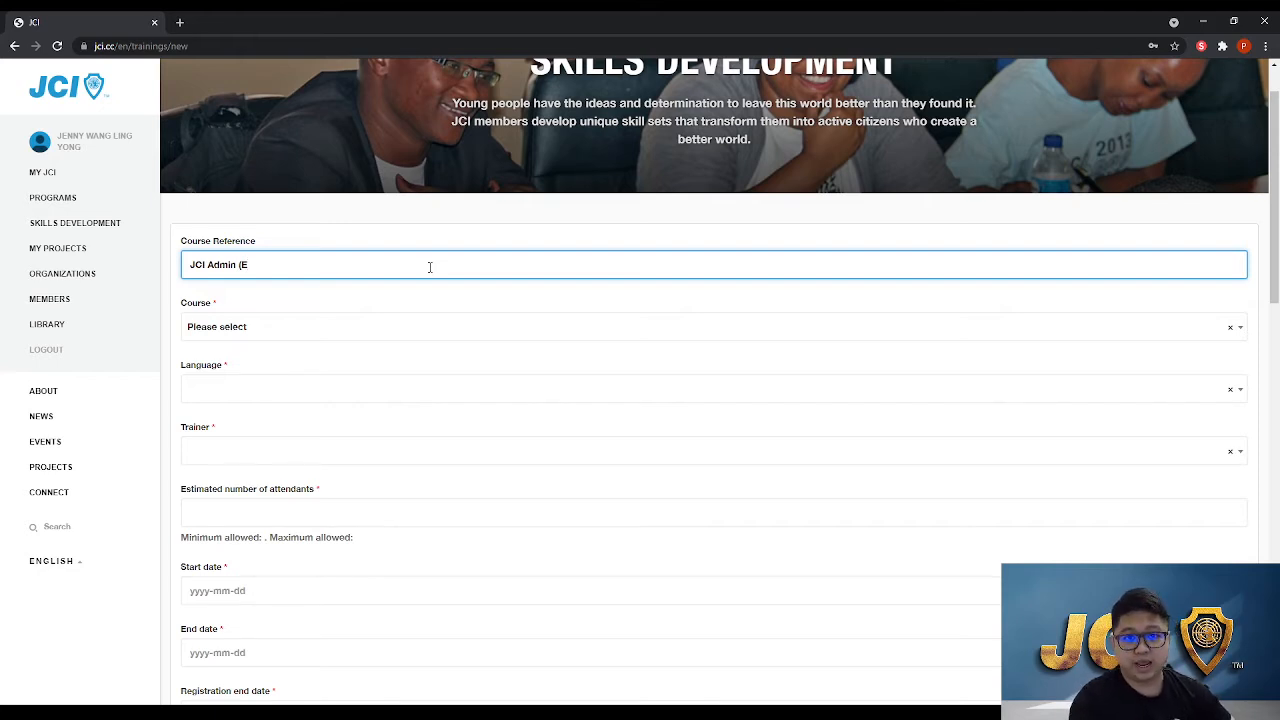
type("xcl")
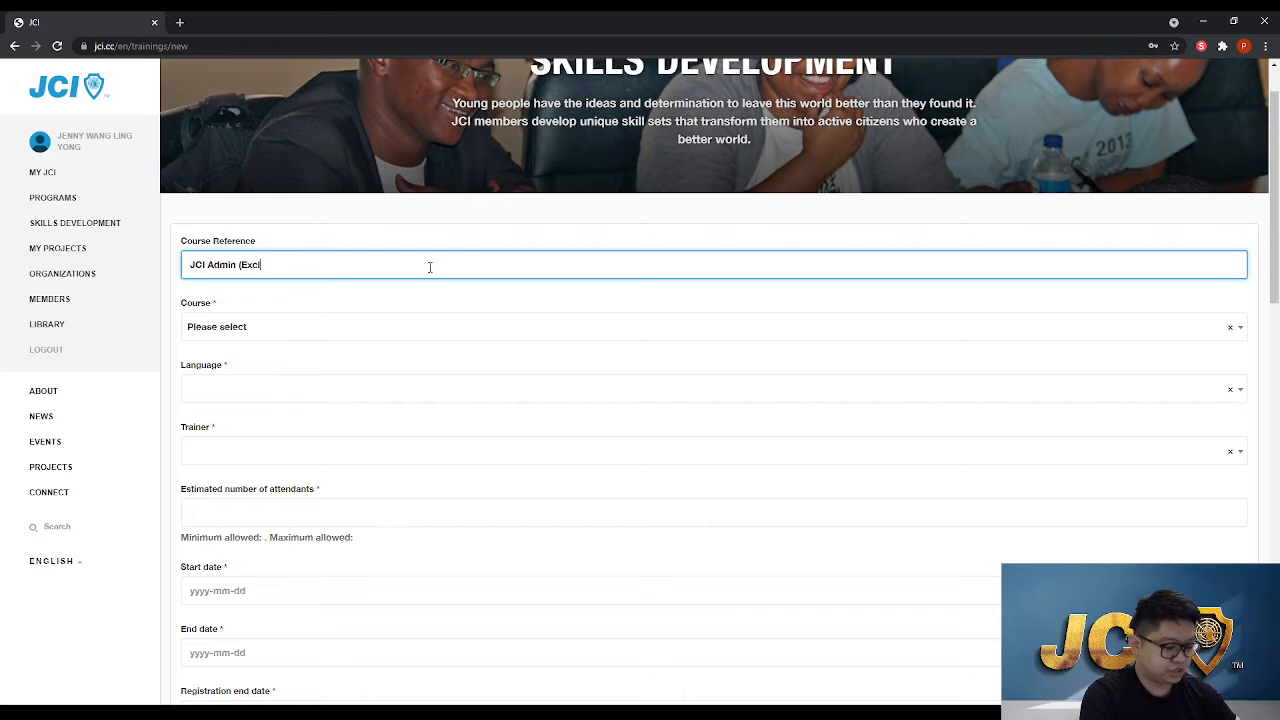
type("usively fo r")
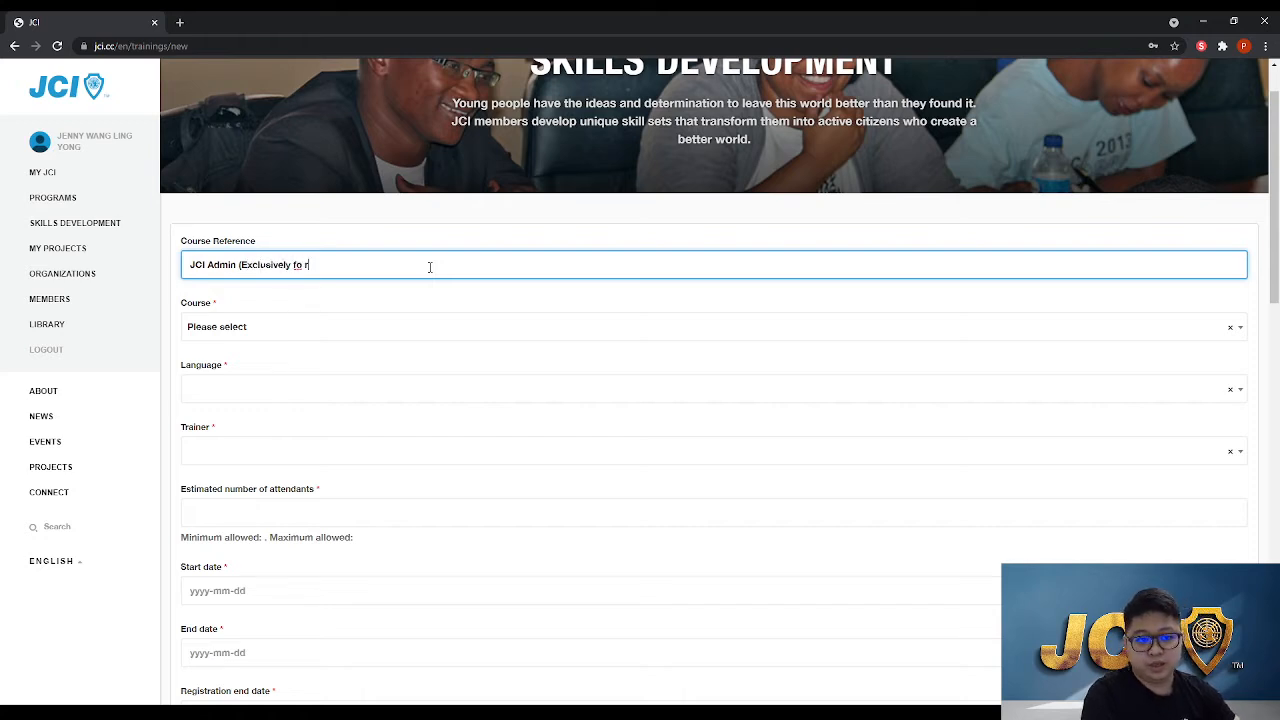
type(" Ar")
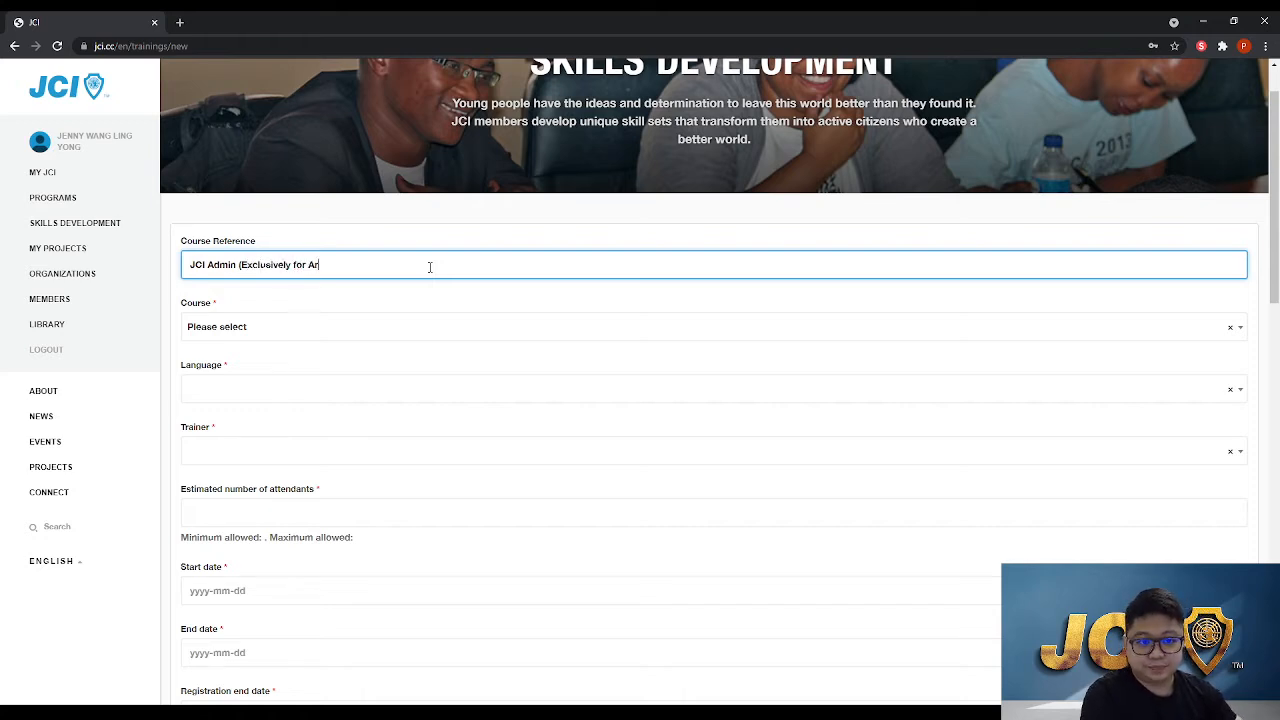
type("ea Sarawak Memner")
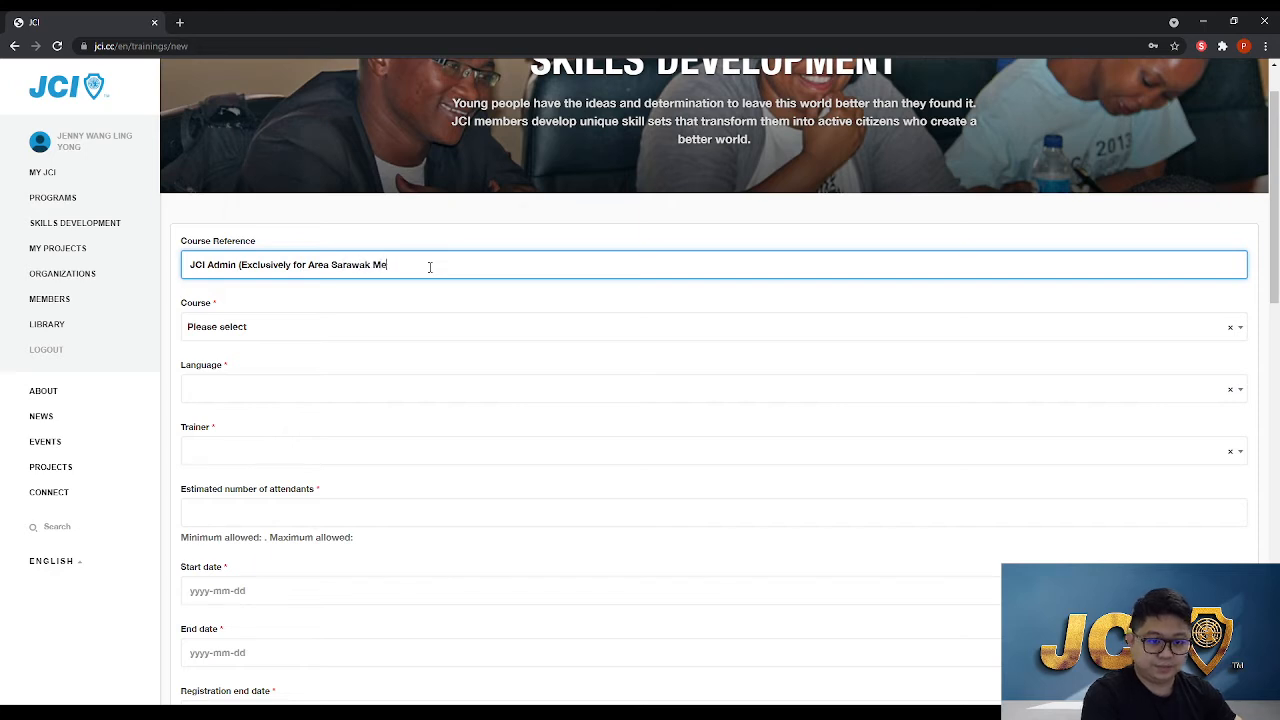
key("BackSpace")
key("BackSpace")
key("BackSpace")
type("ber")
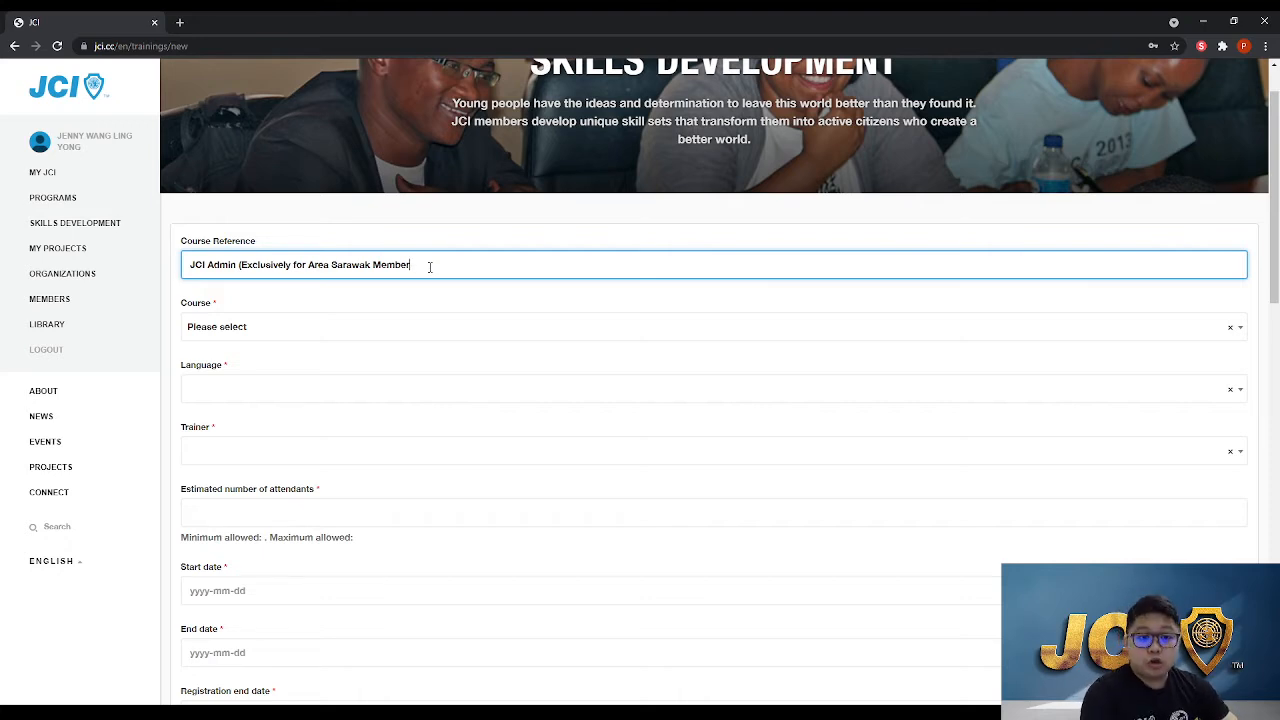
key("BackSpace")
key("BackSpace")
key("BackSpace")
key("BackSpace")
key("BackSpace")
key("BackSpace")
key("BackSpace")
key("BackSpace")
key("BackSpace")
key("BackSpace")
key("BackSpace")
key("BackSpace")
key("BackSpace")
key("BackSpace")
key("BackSpace")
key("BackSpace")
key("BackSpace")
key("BackSpace")
key("BackSpace")
type("J")
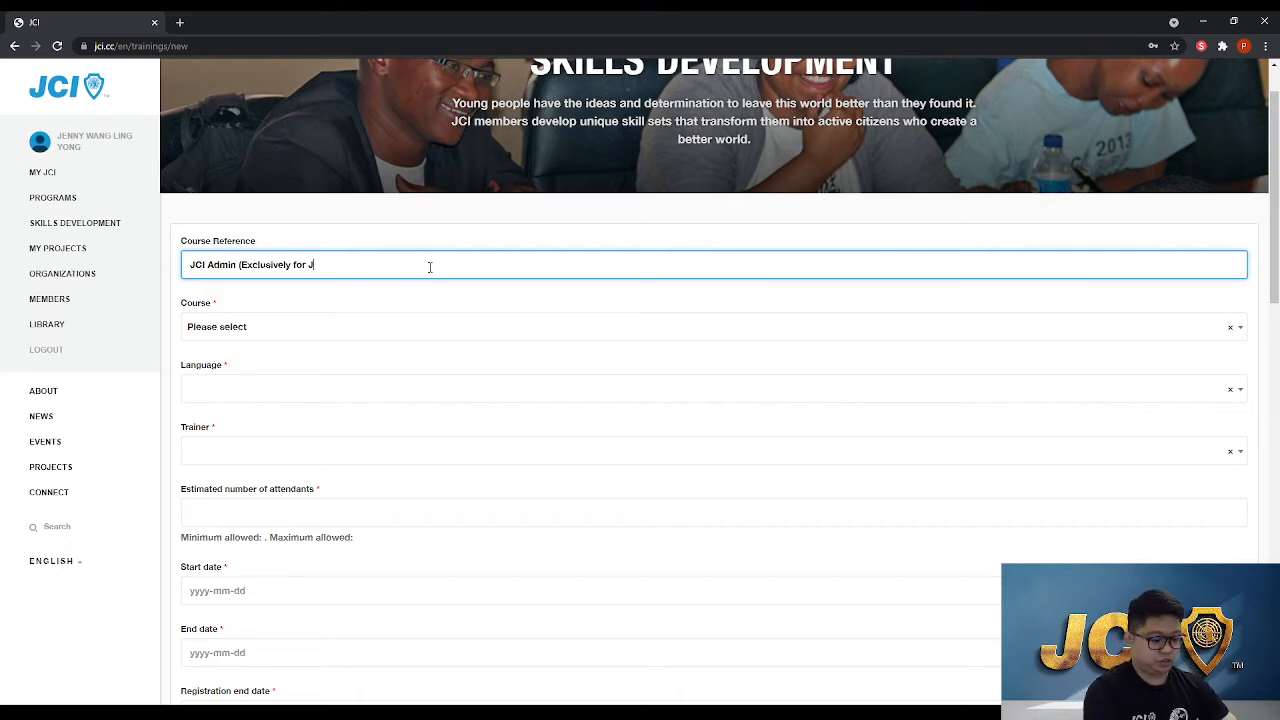
type("CI Sibu Jaya")
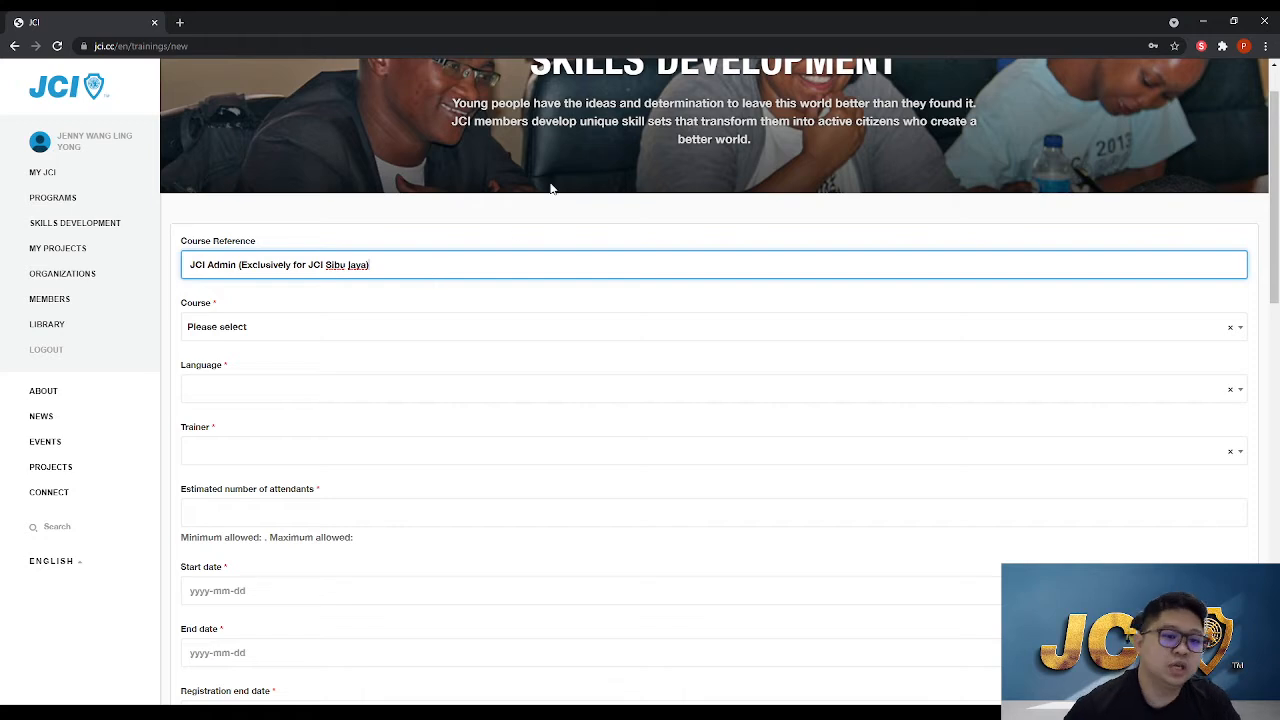
Select JCI Admin as the course
left_click(267, 327)
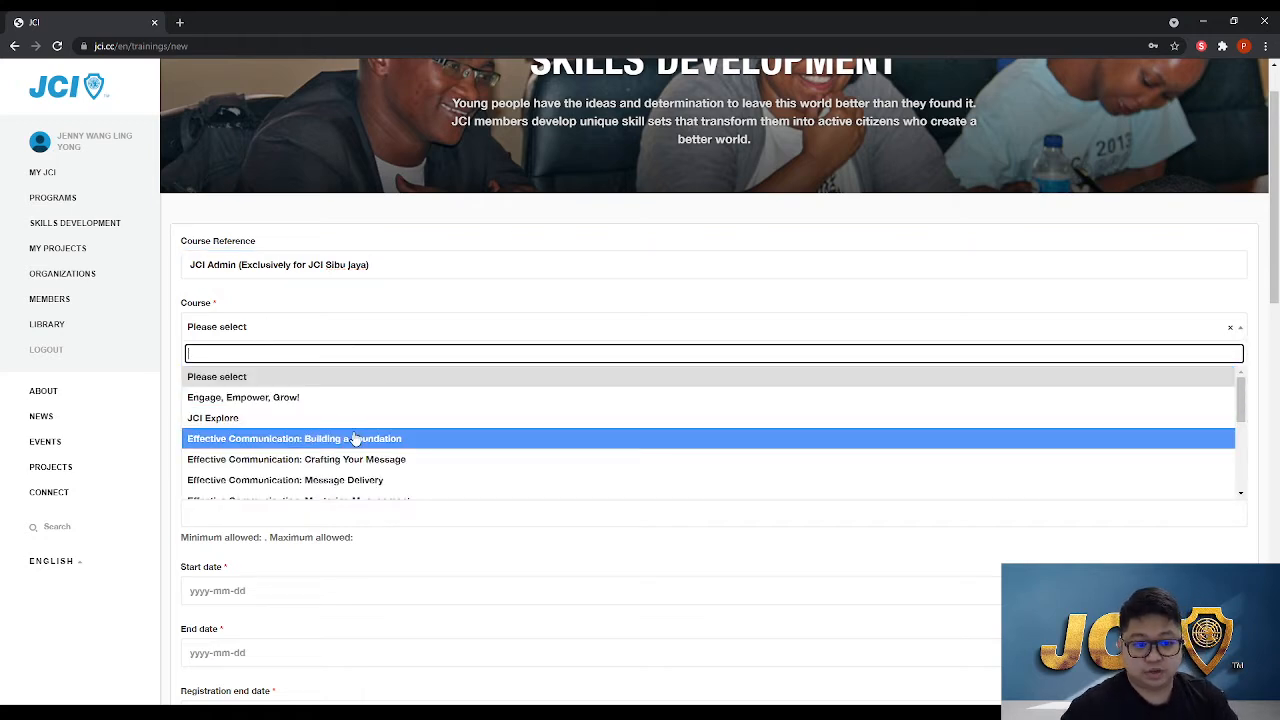
scroll(352, 437, "down", 3)
scroll(352, 437, "down", 1)
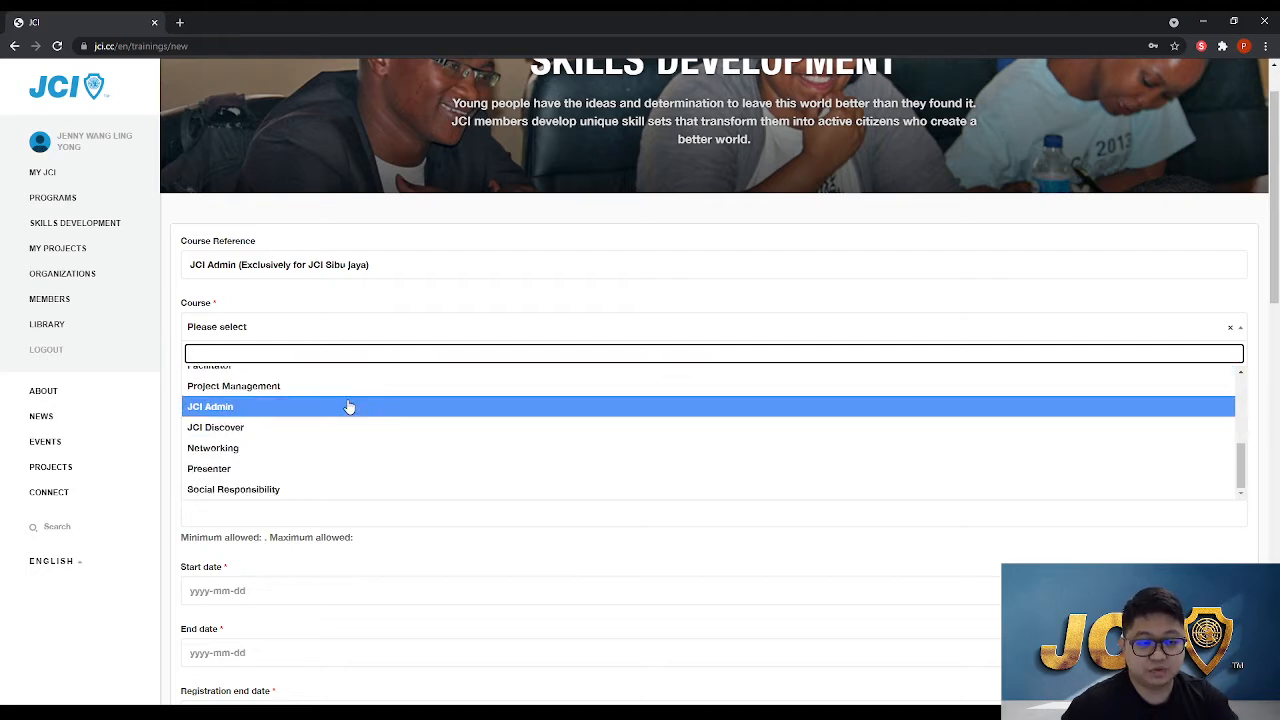
left_click(349, 407)
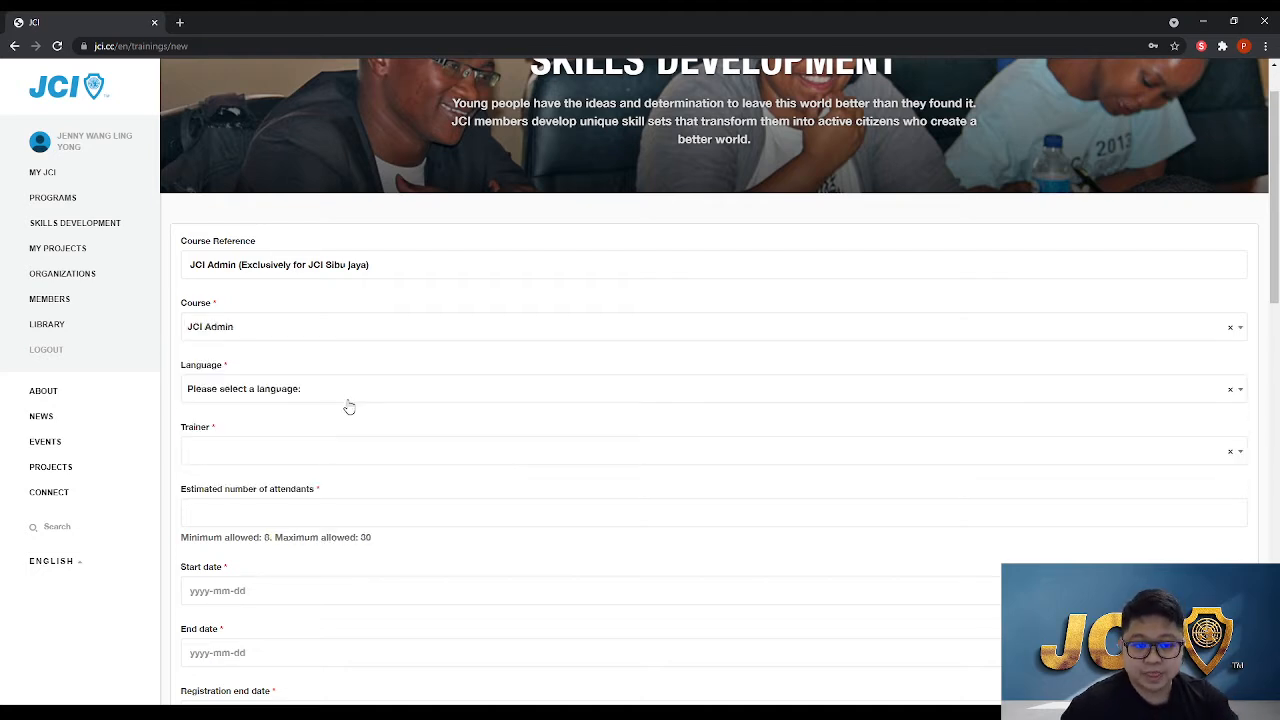
Set the language to English by searching the language list
left_click(349, 405)
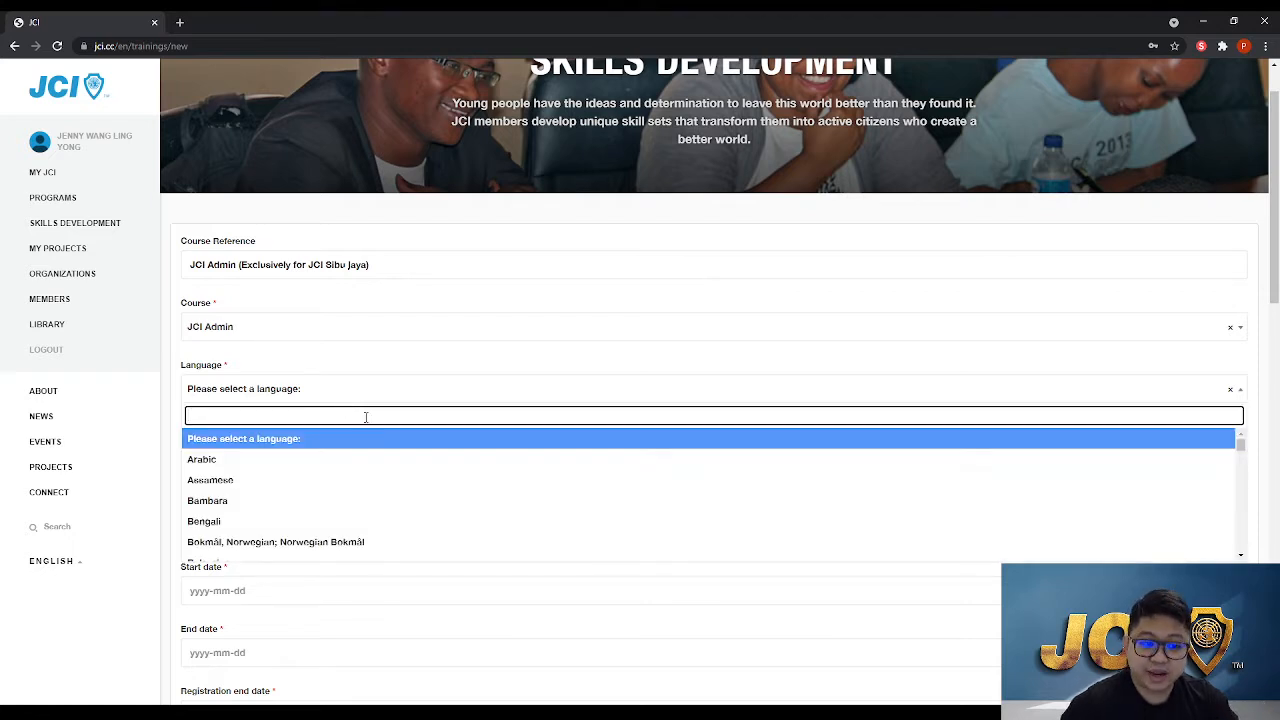
type("english")
key("Return")
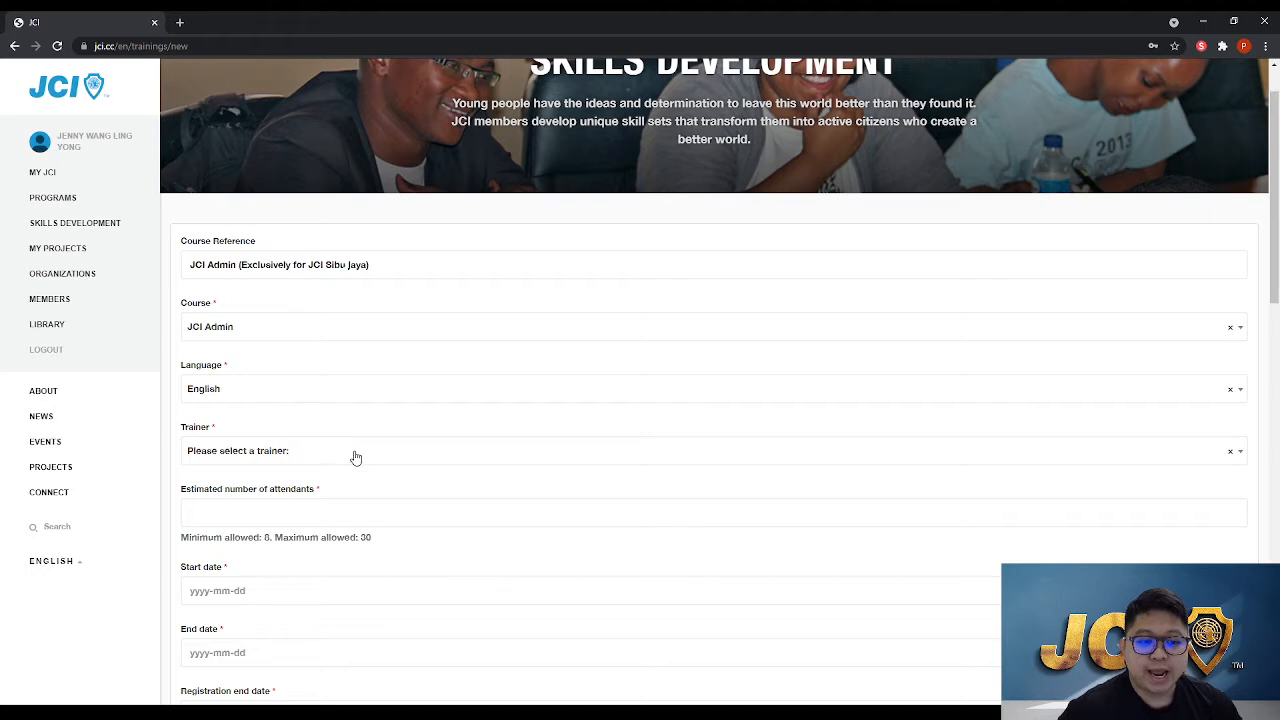
Search the trainer list by name and select the chosen Malaysian trainer
left_click(355, 454)
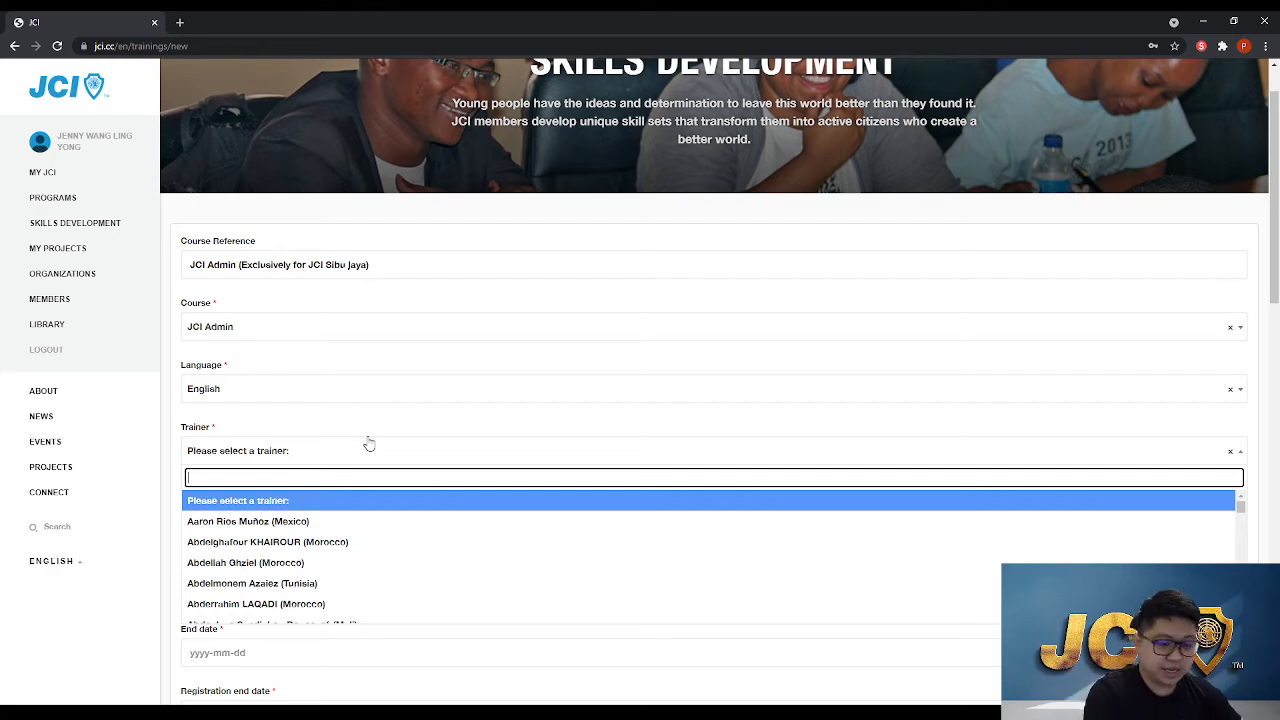
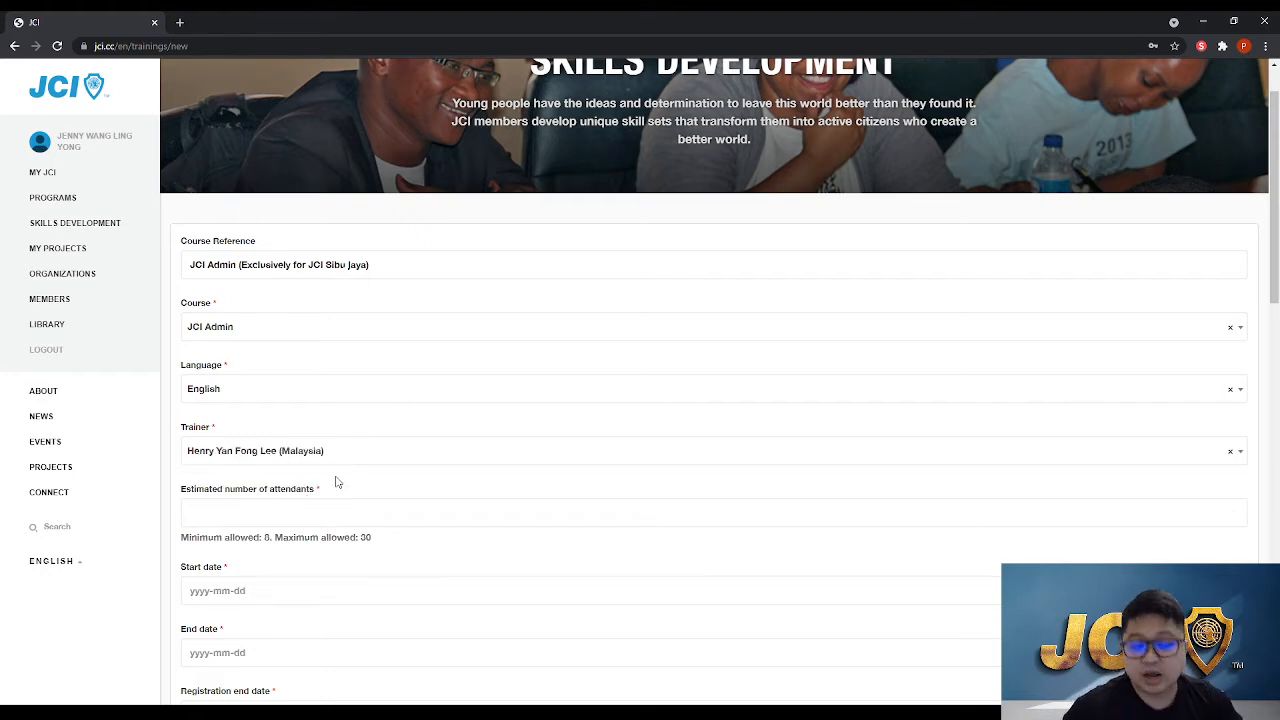
left_click(363, 449)
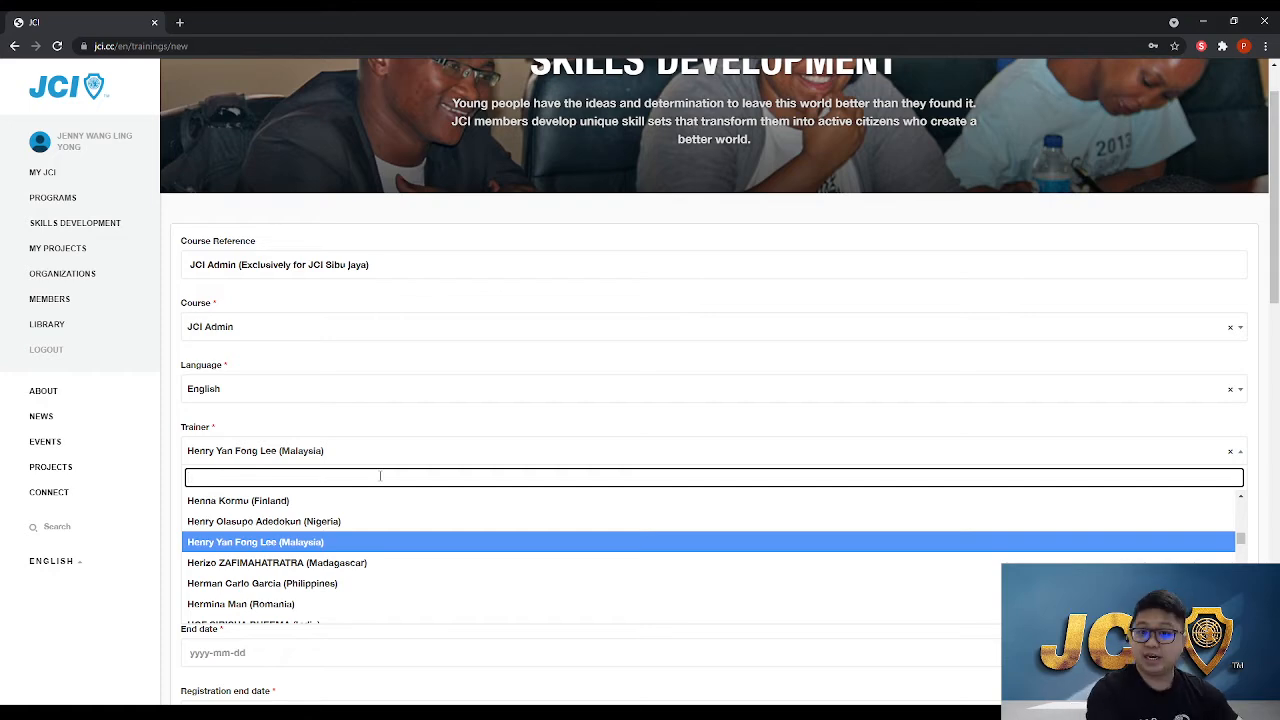
type("Ellen")
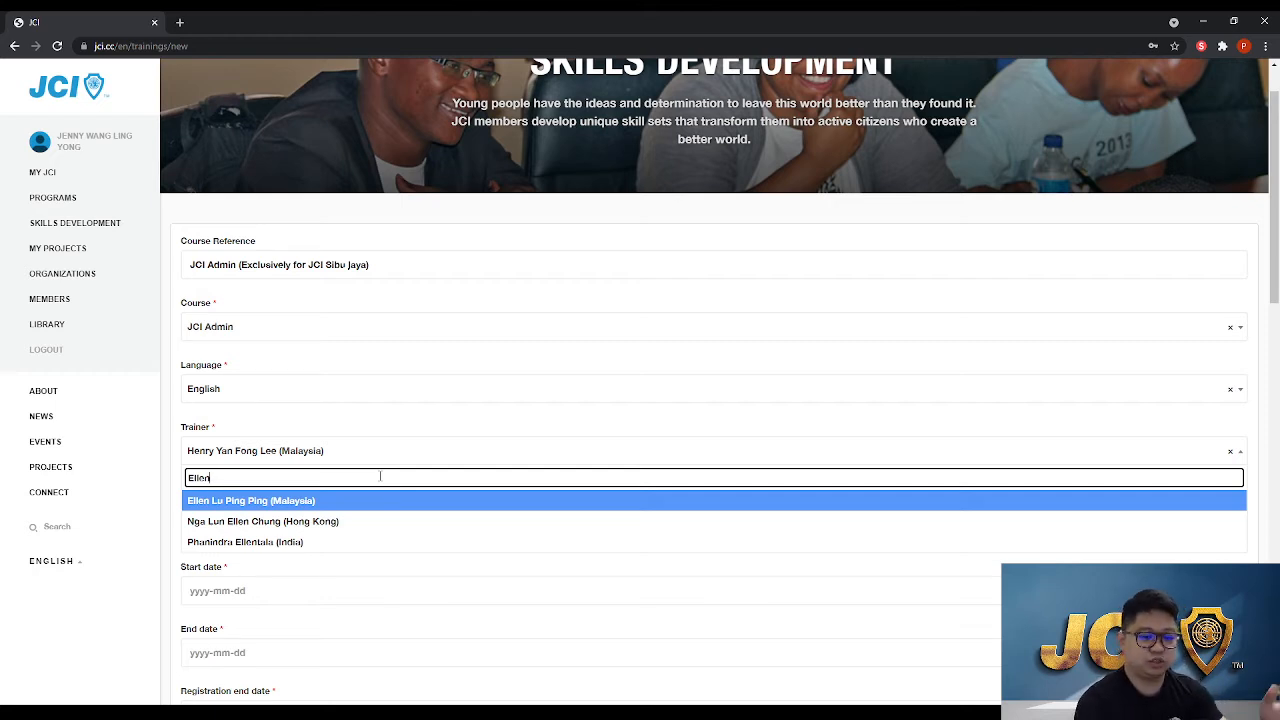
left_click(310, 501)
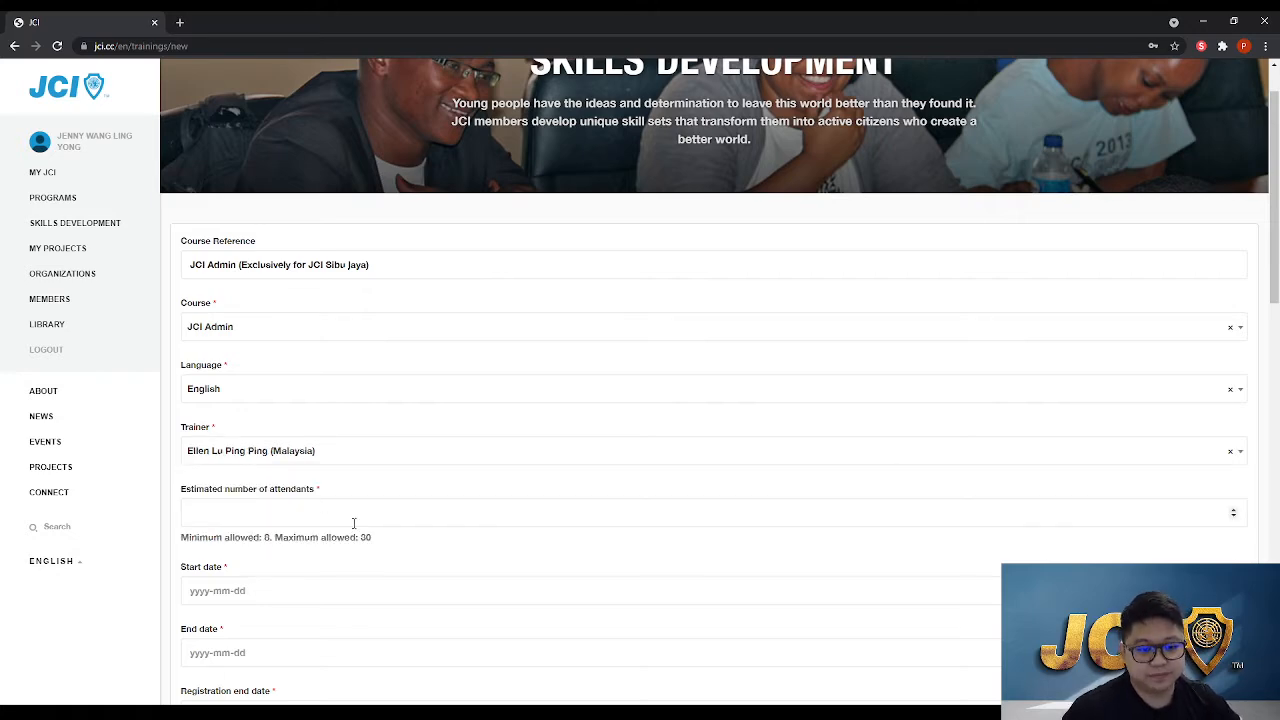
Set the estimated number of attendants to 30
left_click(354, 515)
scroll(471, 577, "down", 1)
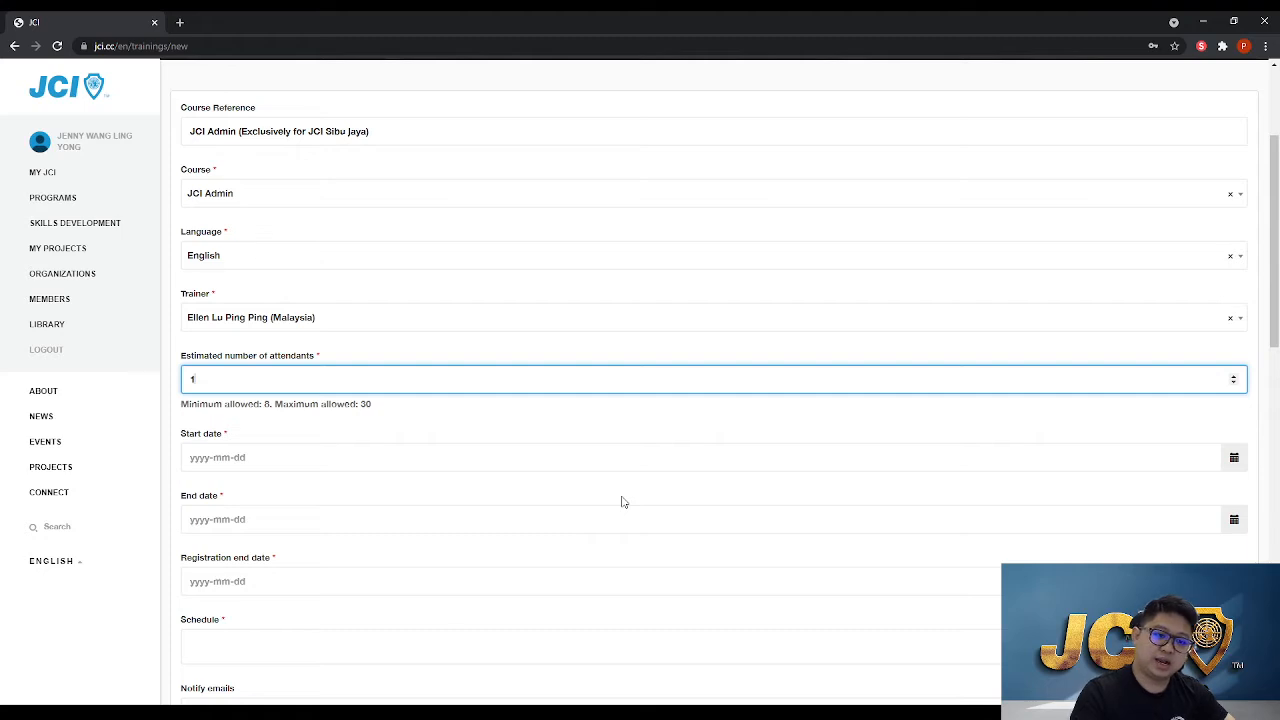
type("0")
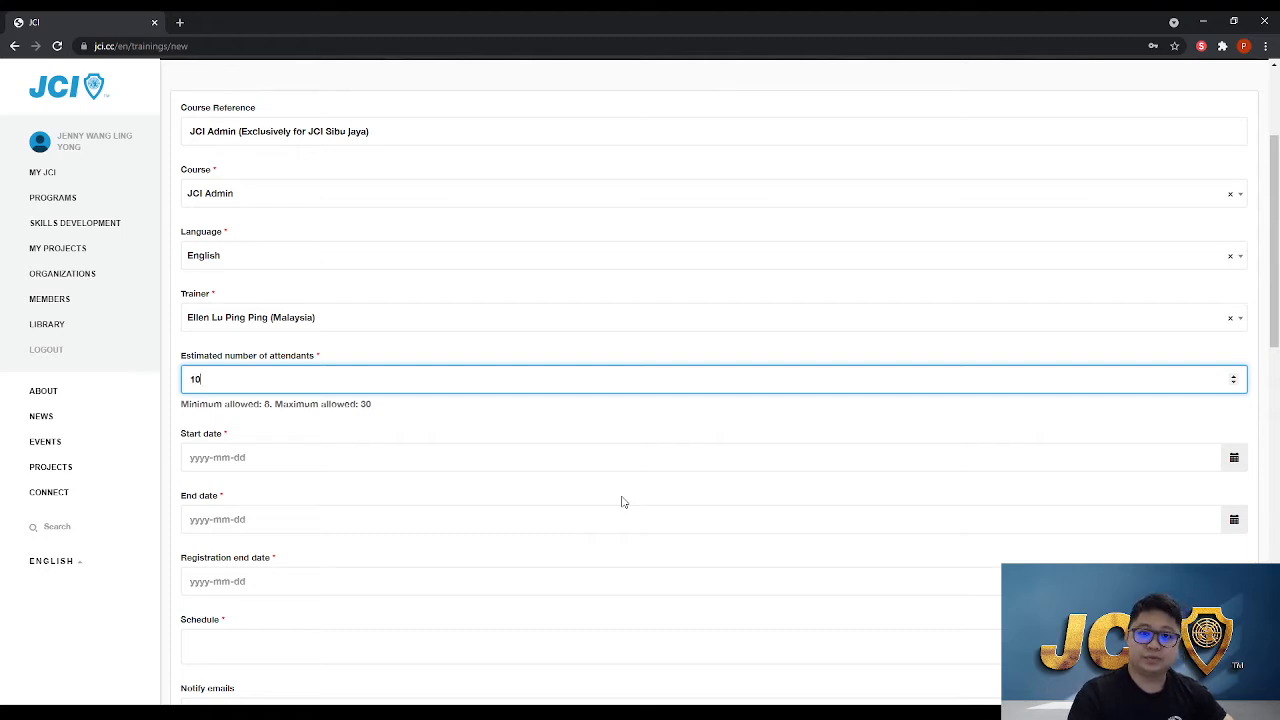
key("BackSpace")
key("BackSpace")
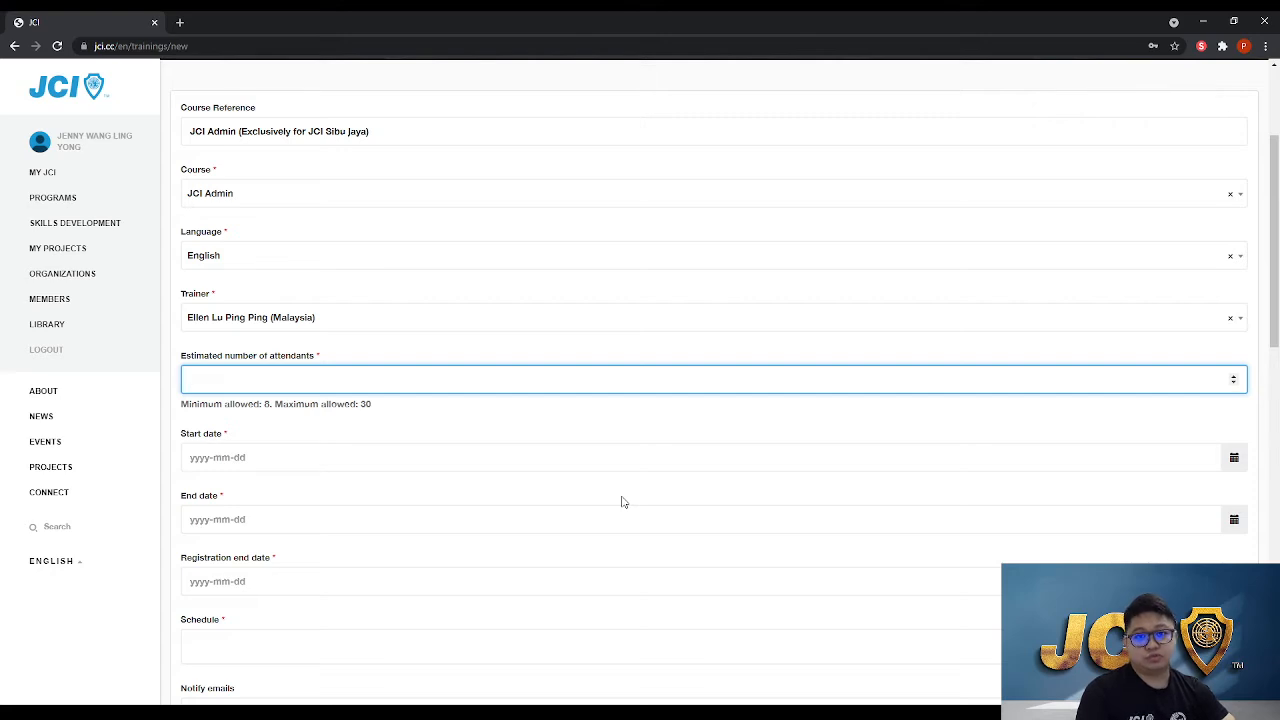
type("30")
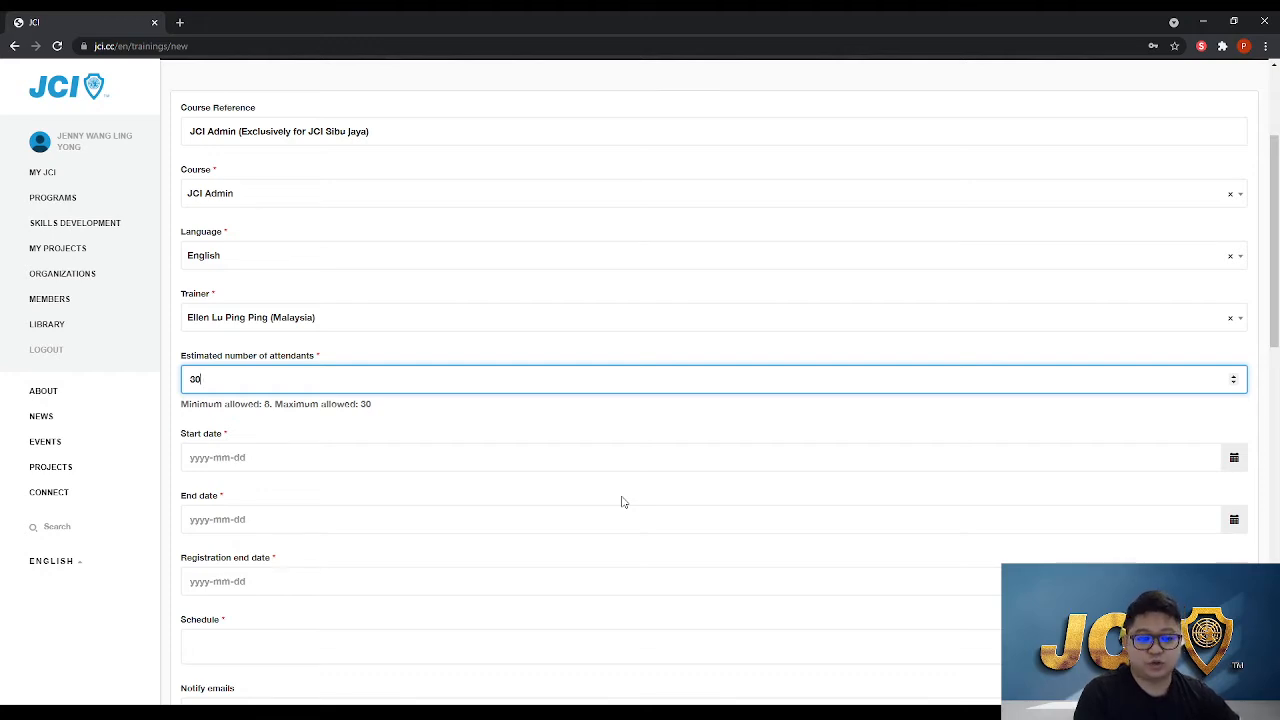
key("Tab")
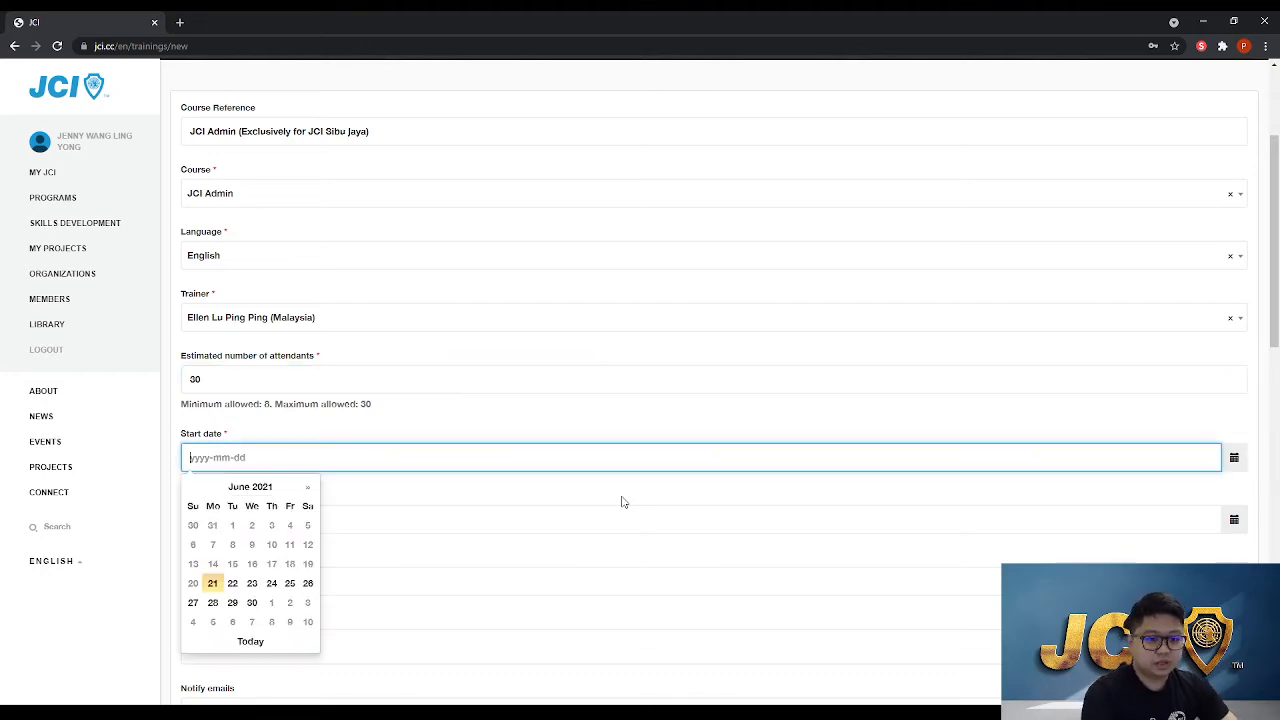
Set the start date to 2021-06-24 and the end date to 2021-06-26
scroll(329, 470, "down", 1)
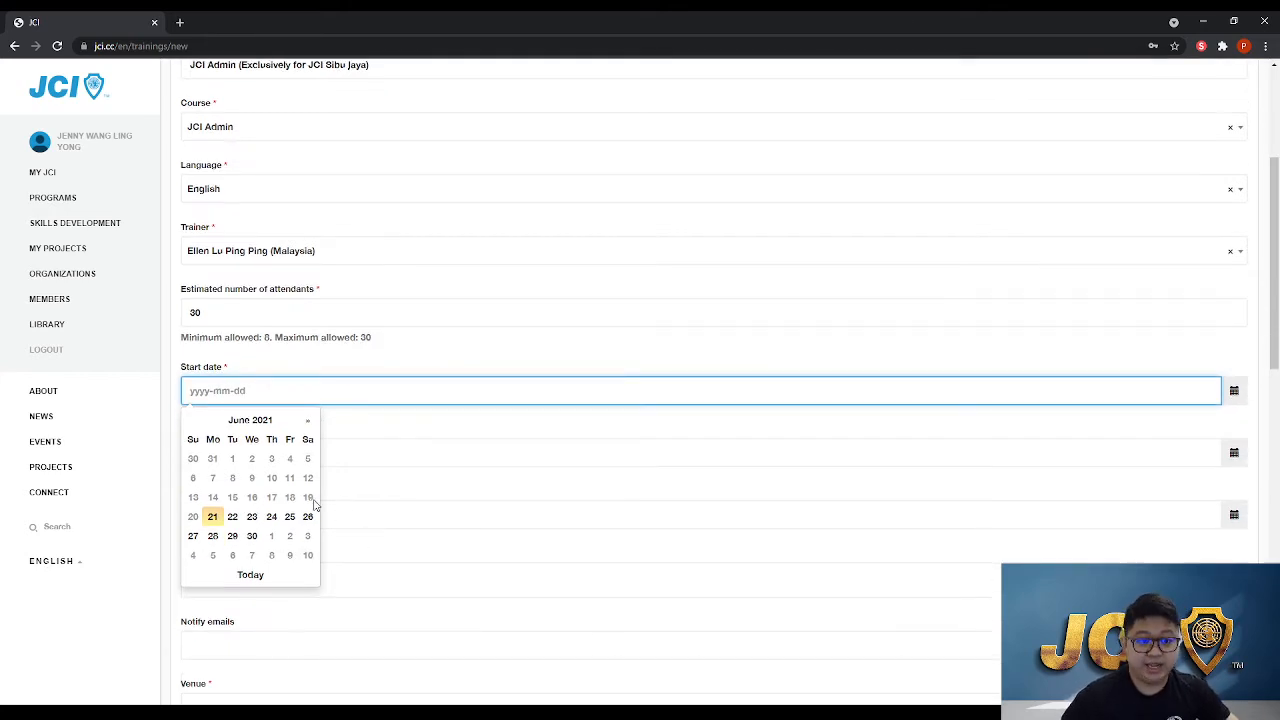
left_click(271, 517)
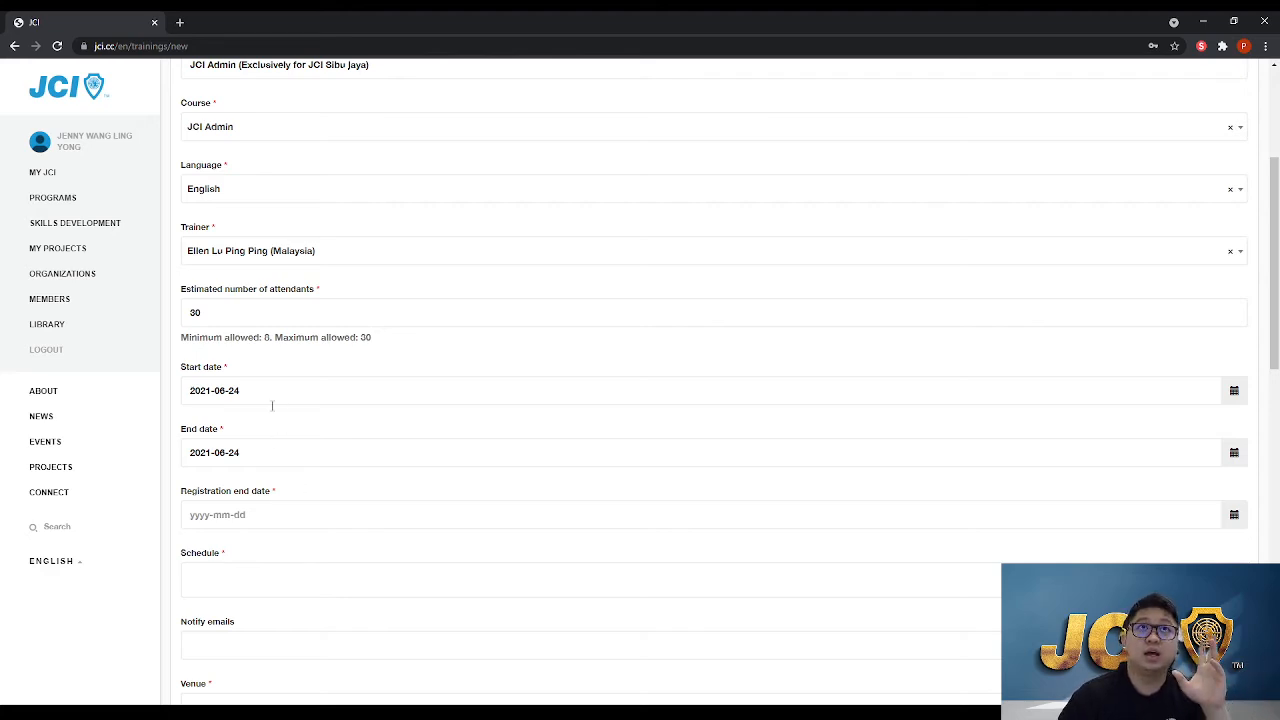
left_click(282, 452)
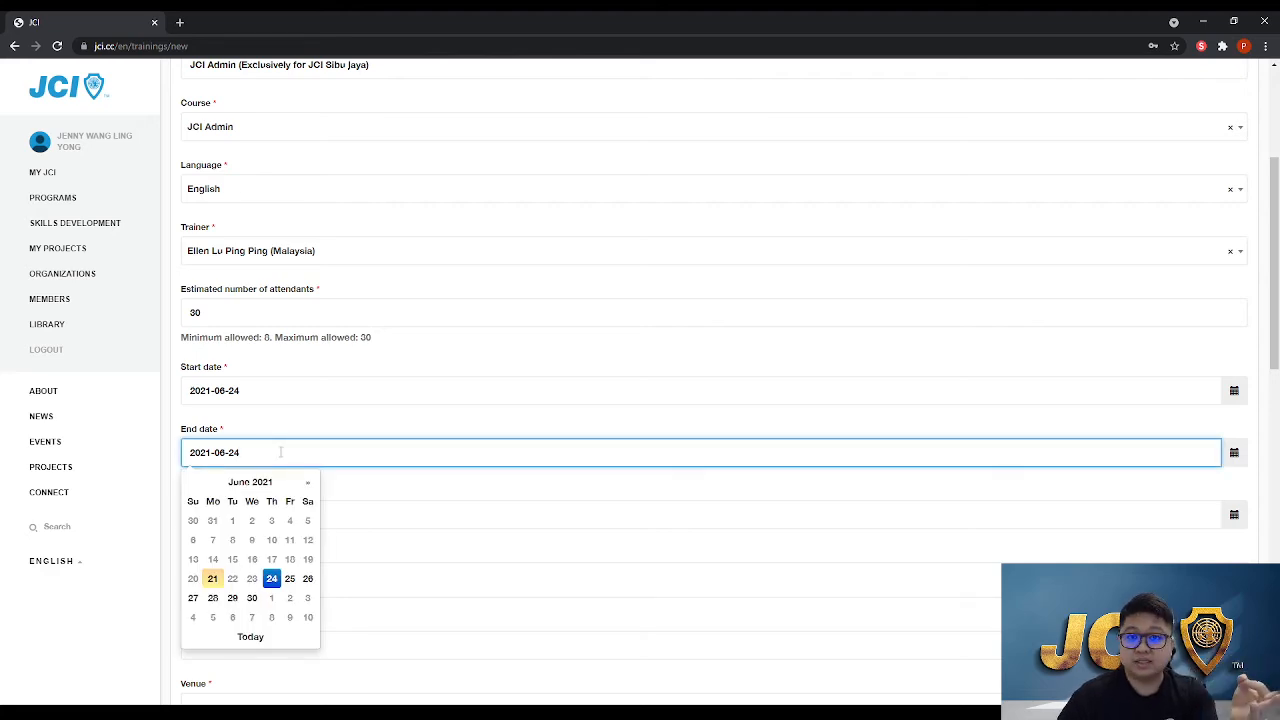
left_click(307, 578)
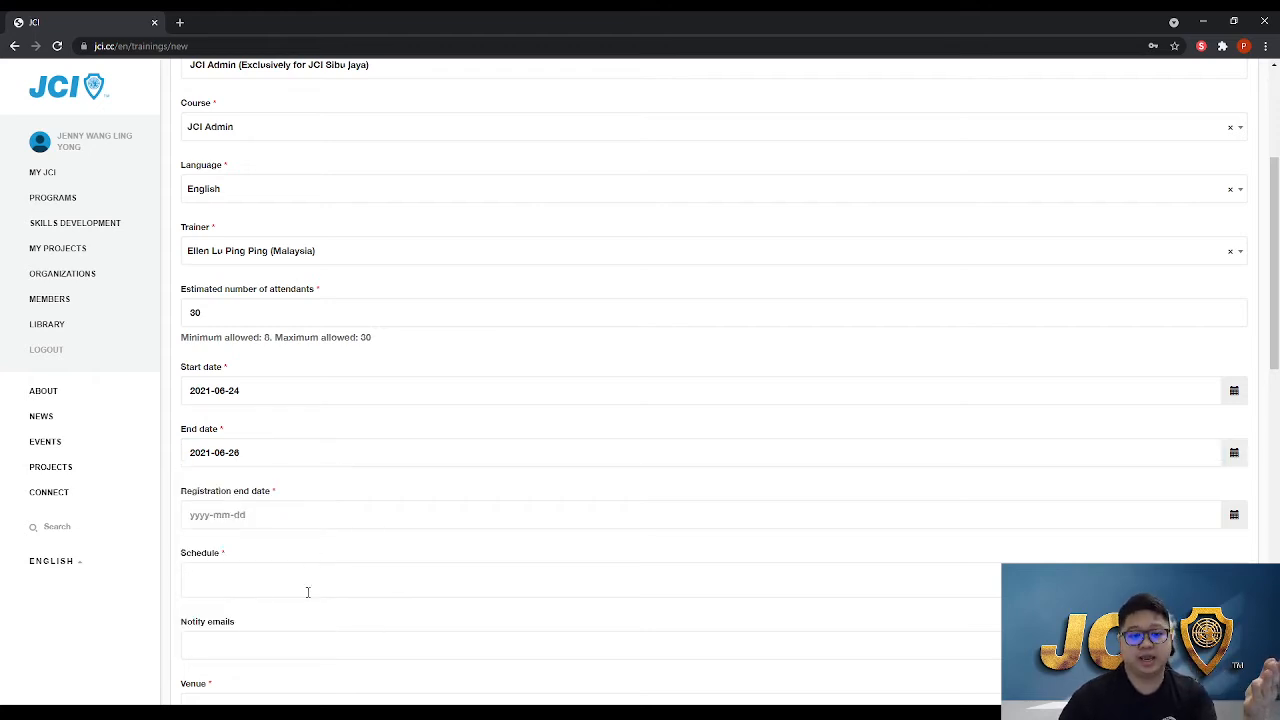
Set the registration end date to 2021-06-24 and change the end date to 2021-06-24
left_click(292, 513)
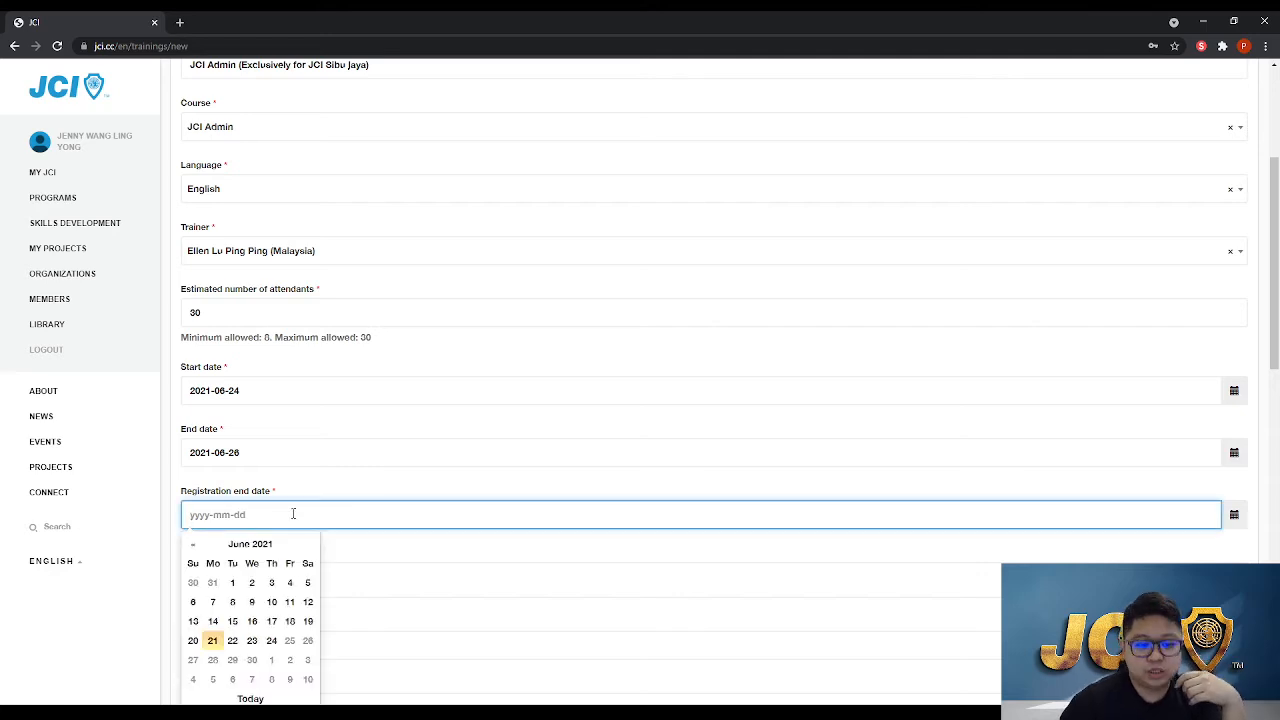
scroll(300, 515, "down", 1)
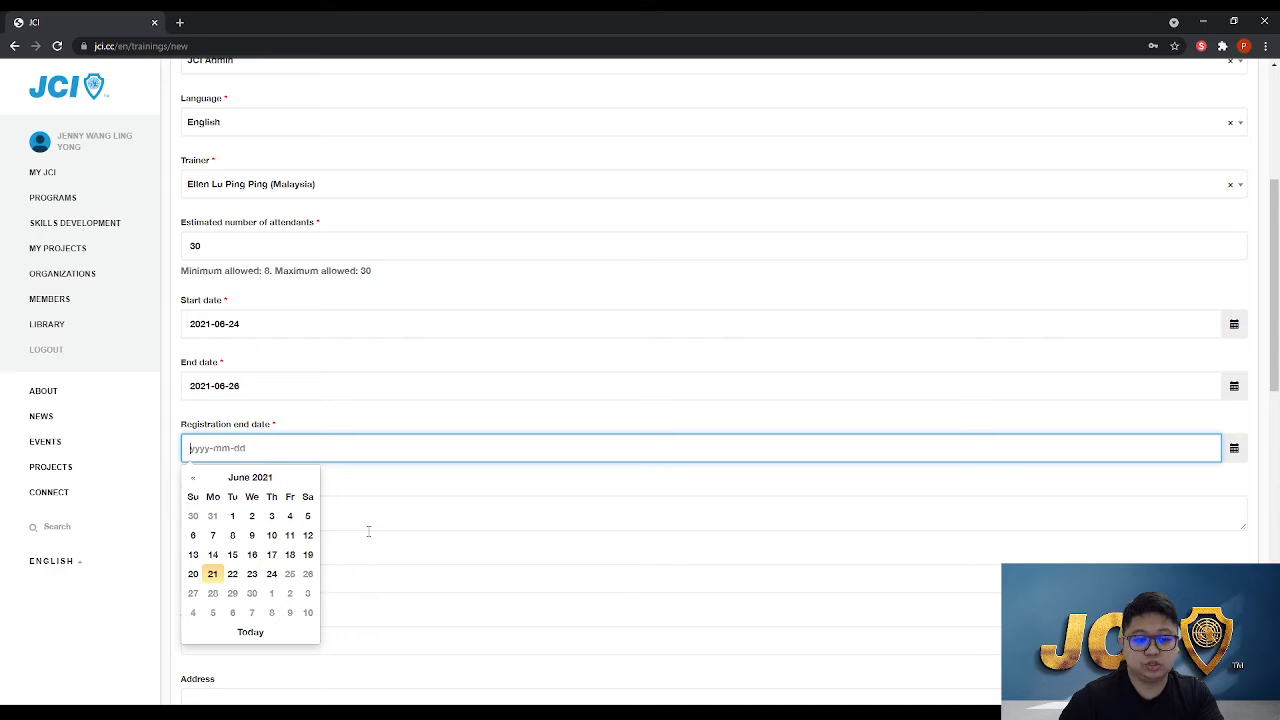
scroll(368, 531, "down", 1)
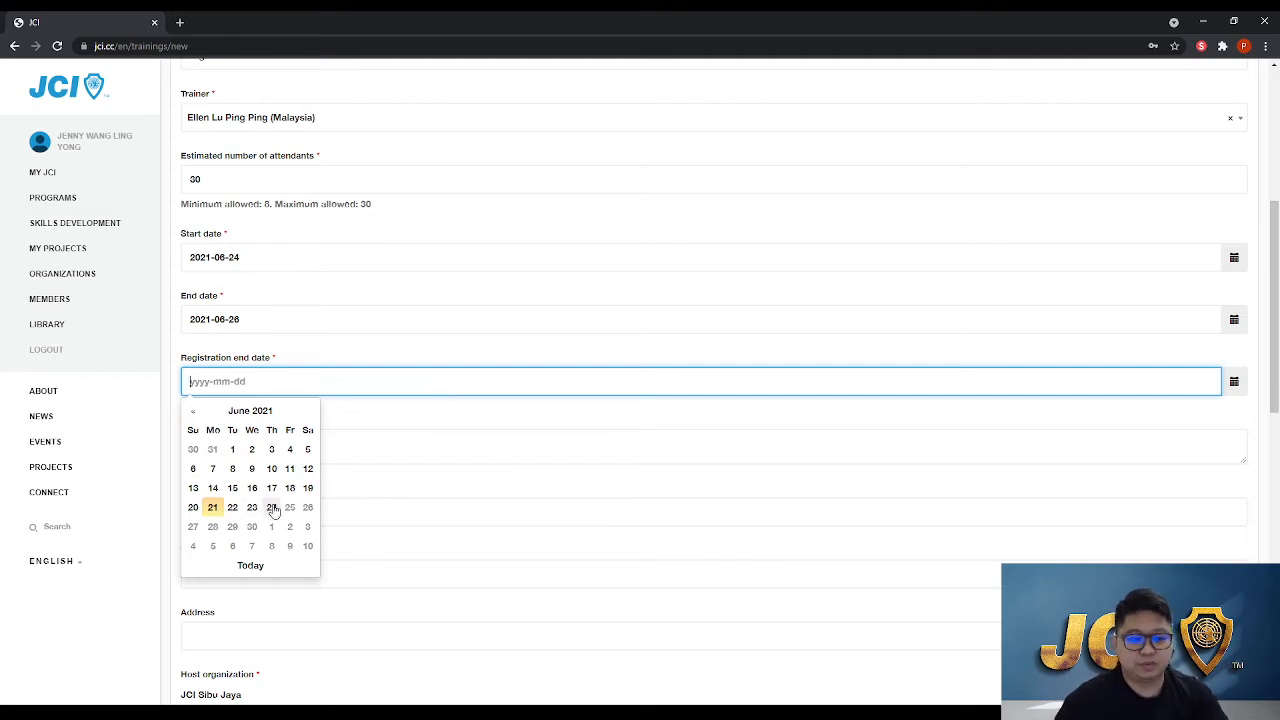
left_click(272, 507)
left_click(287, 316)
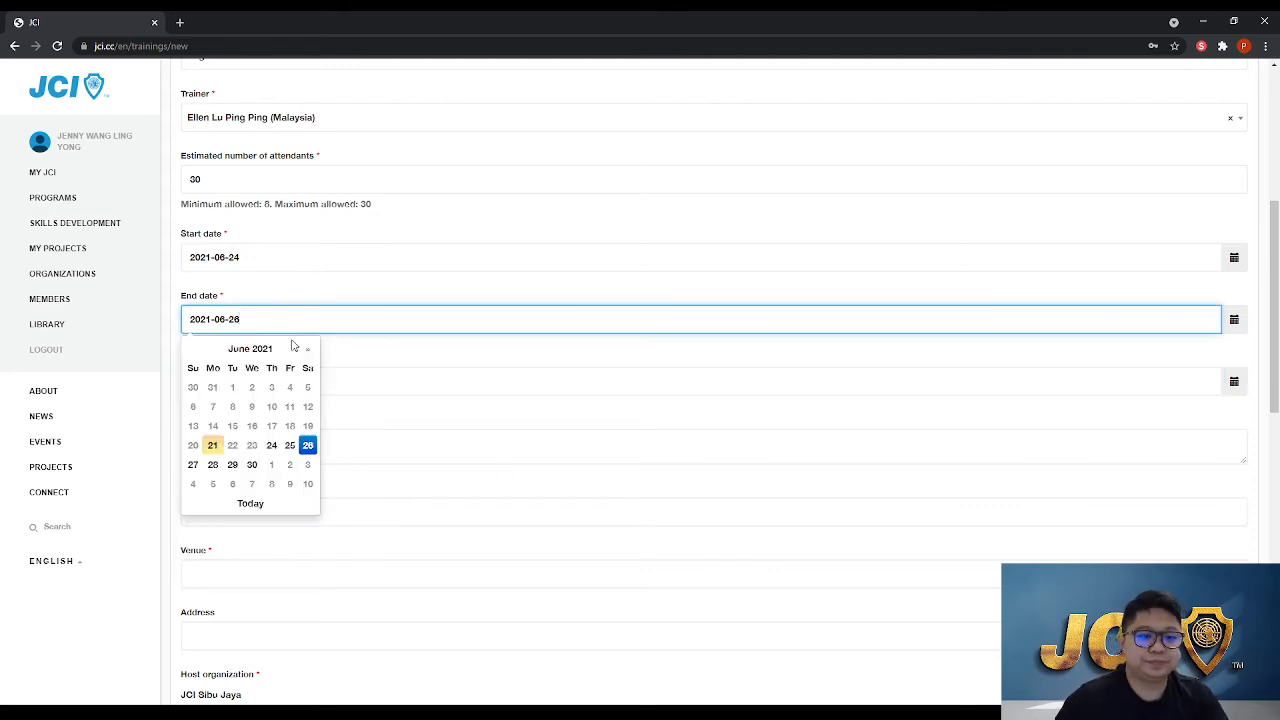
left_click(277, 445)
Start the schedule with the heading Schedule Training
left_click(291, 440)
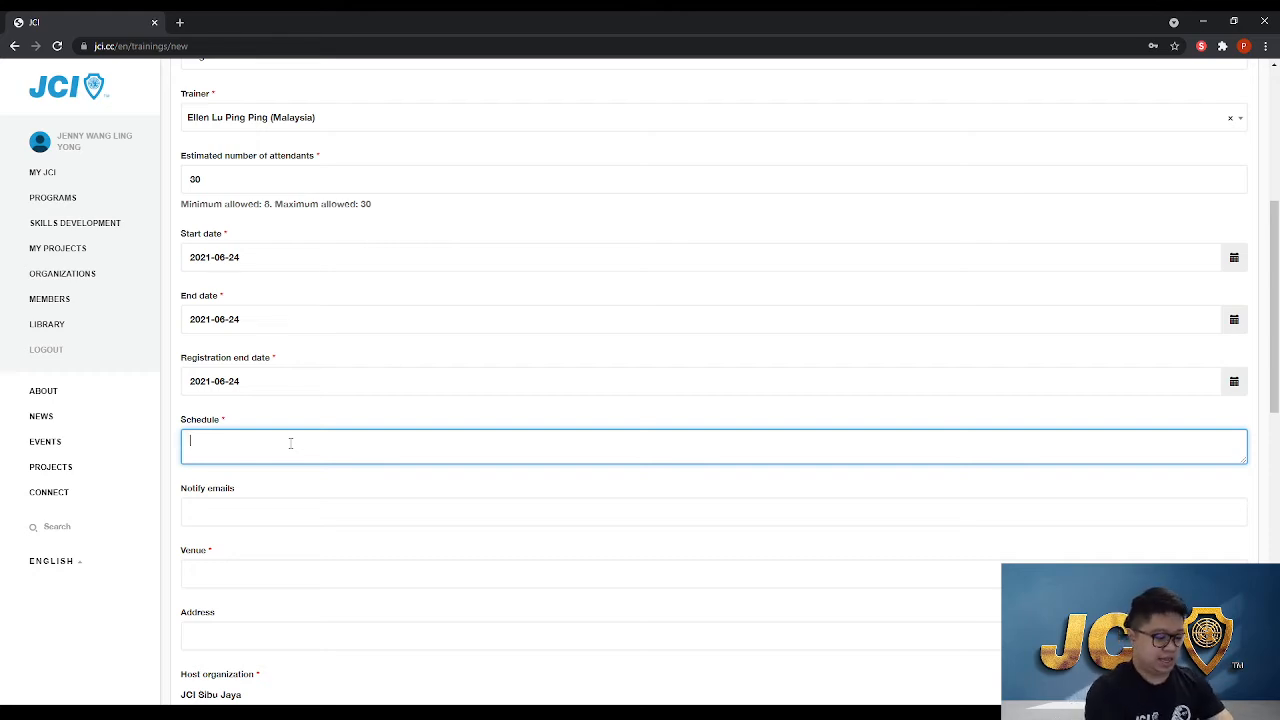
type("Time S")
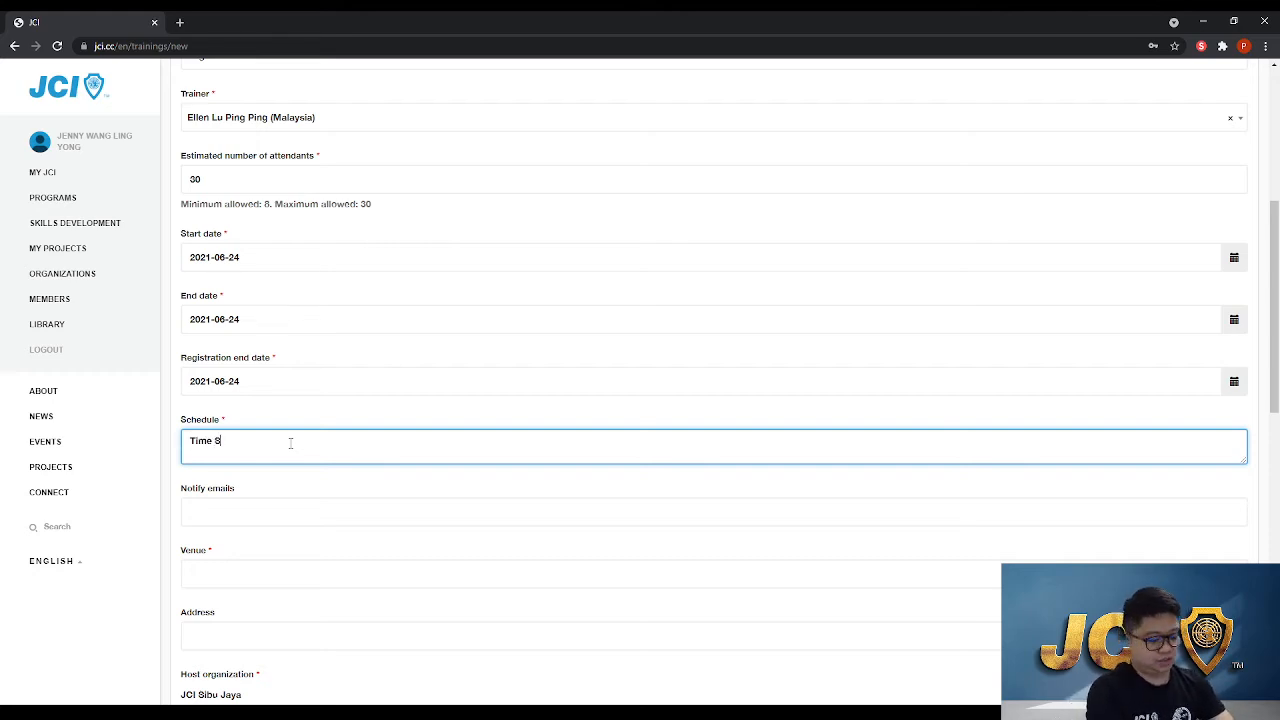
key("BackSpace")
key("BackSpace")
key("BackSpace")
key("BackSpace")
key("BackSpace")
key("BackSpace")
type("Sched")
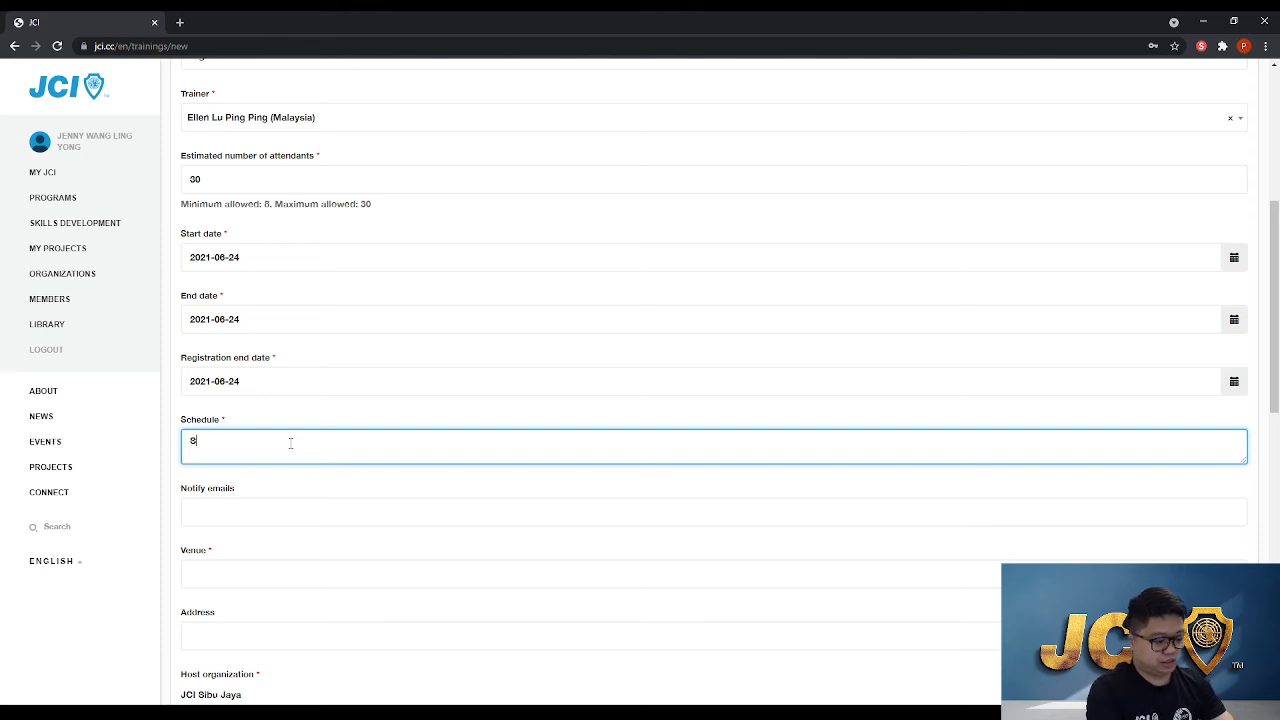
type("ule Traini")
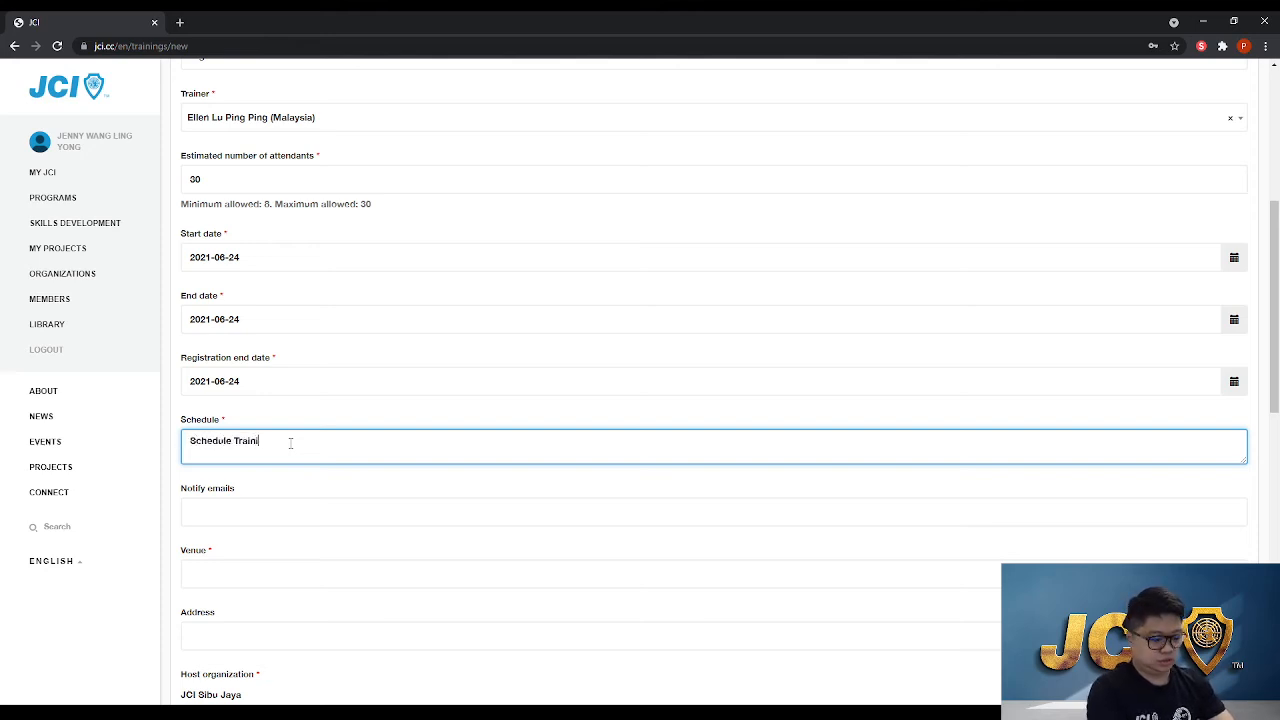
type("ng")
key("Return")
Add the schedule lines 8am Registration and 7am Commencement
type("8")
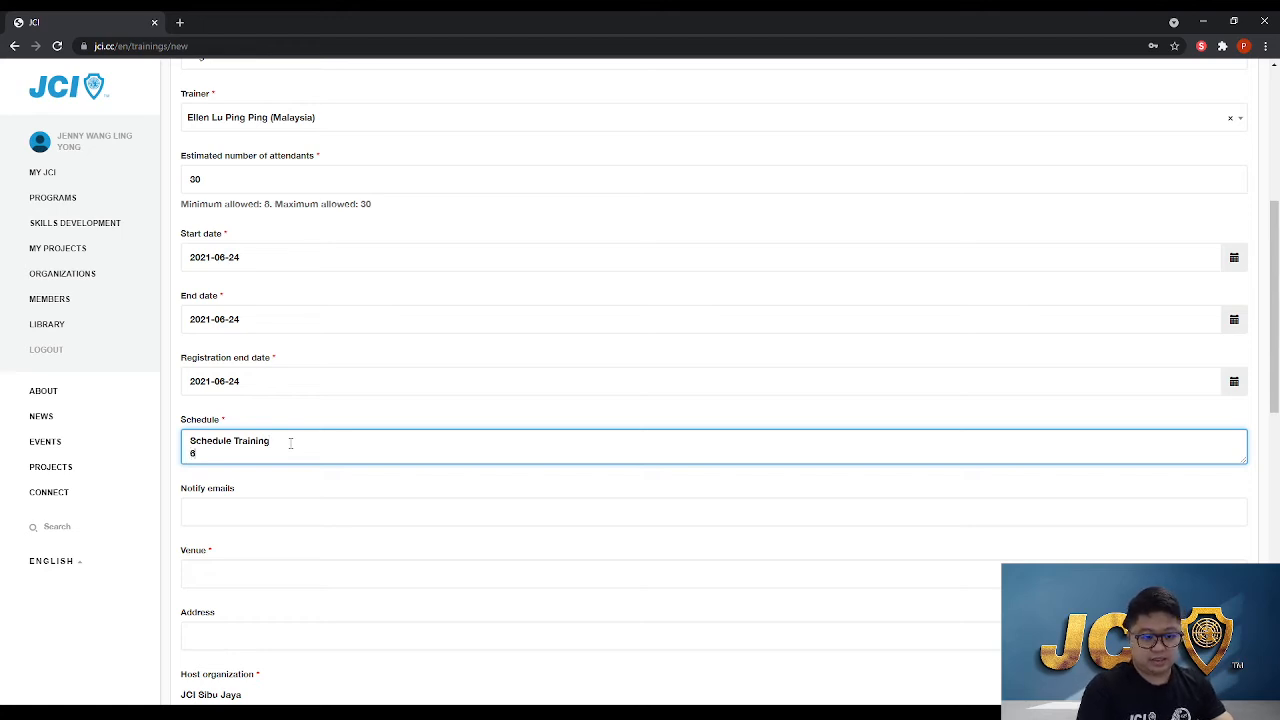
type("am ")
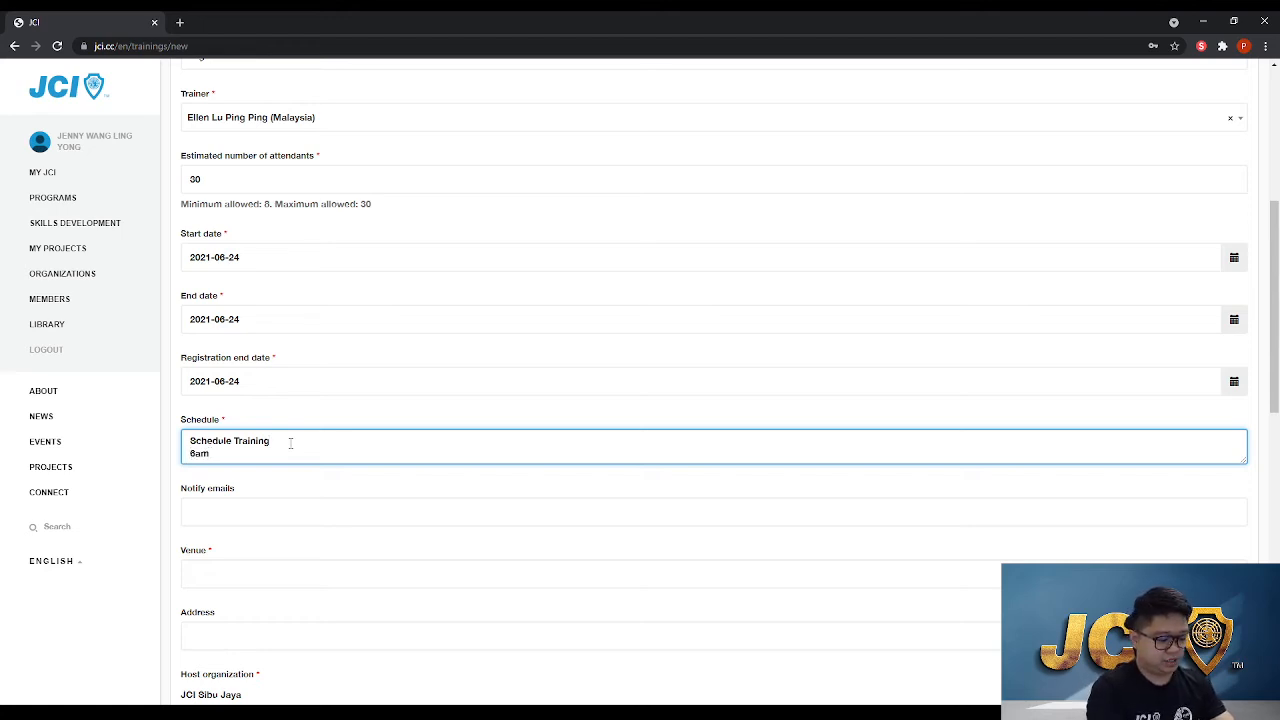
type("Registration")
key("Return")
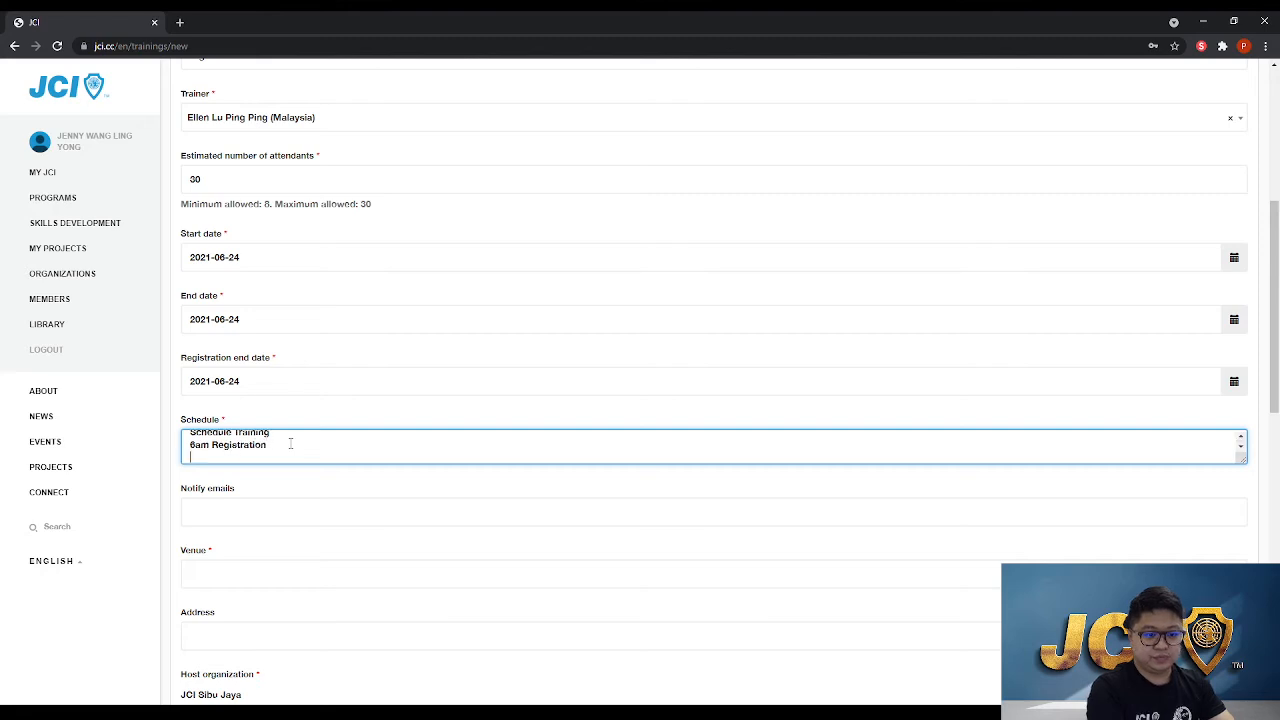
type("7am")
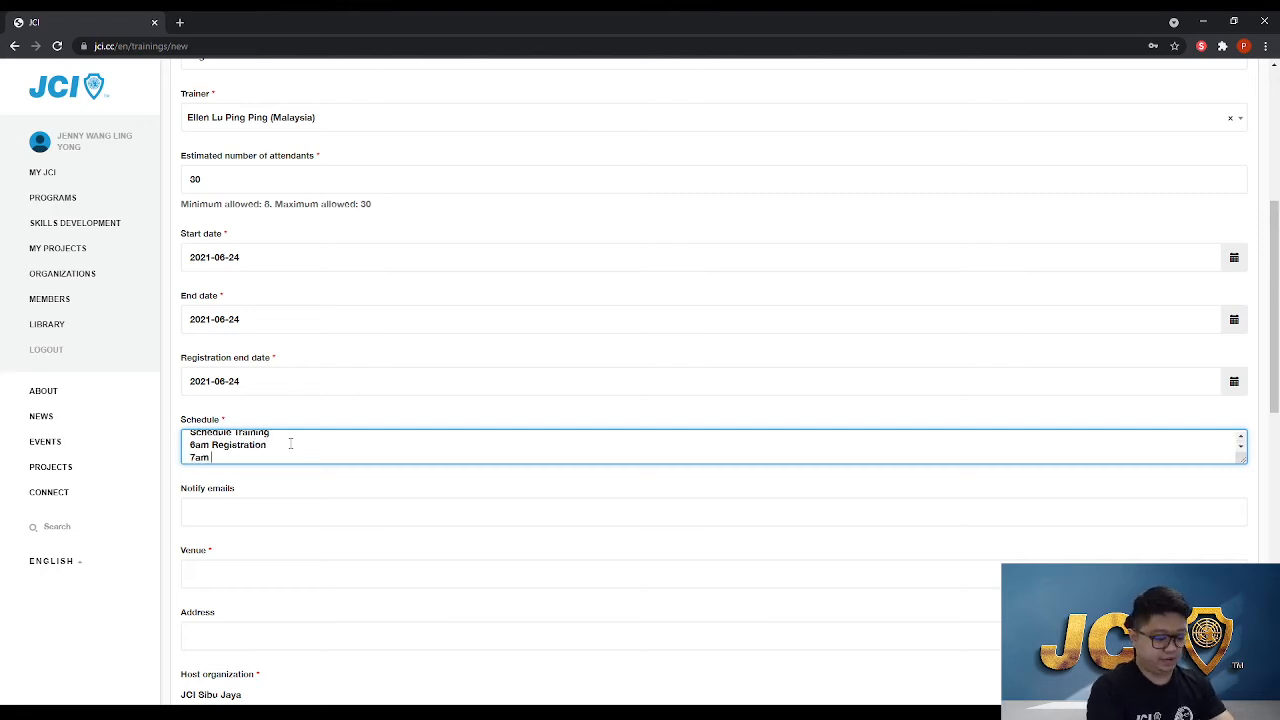
type(" Commencemen")
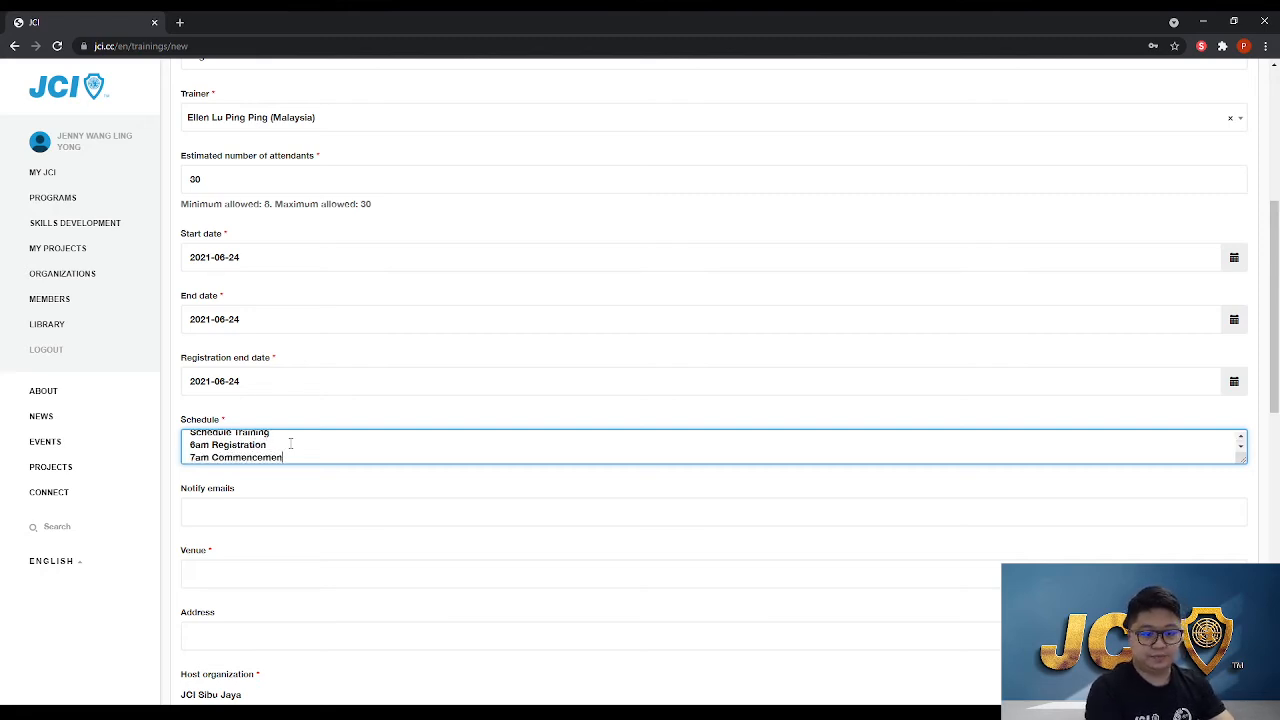
type("t")
key("Return")
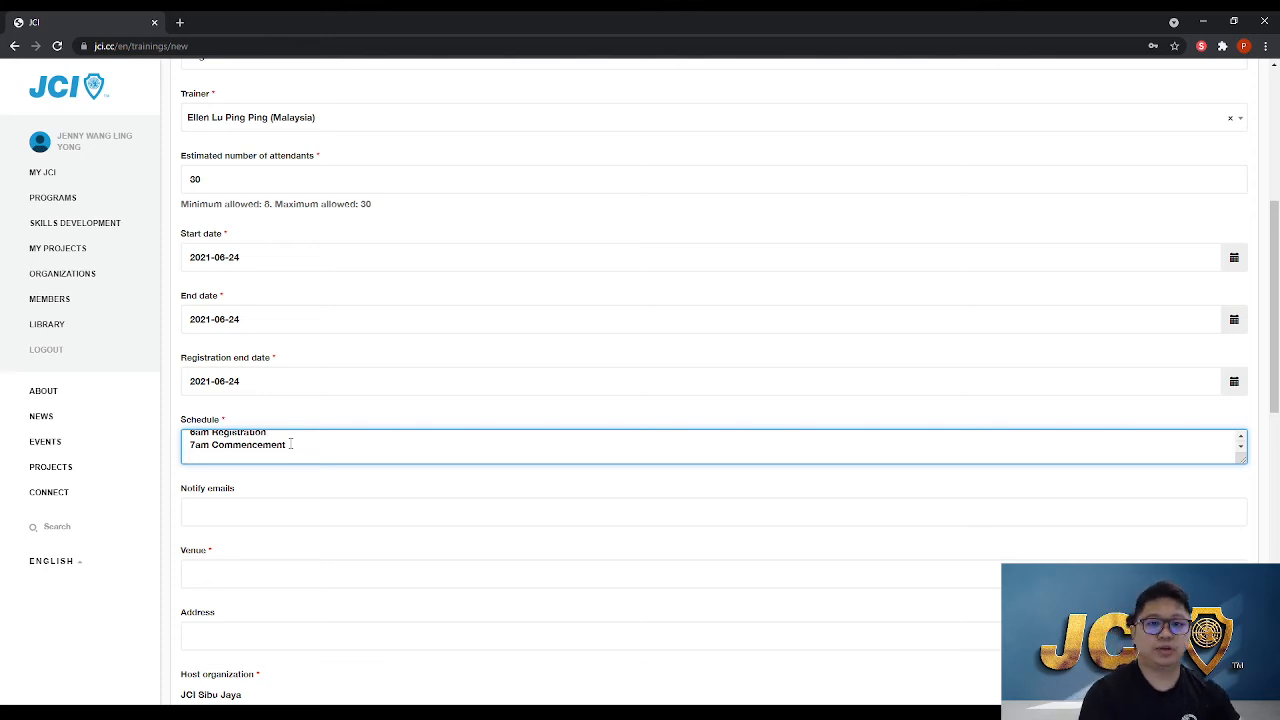
left_click(294, 513)
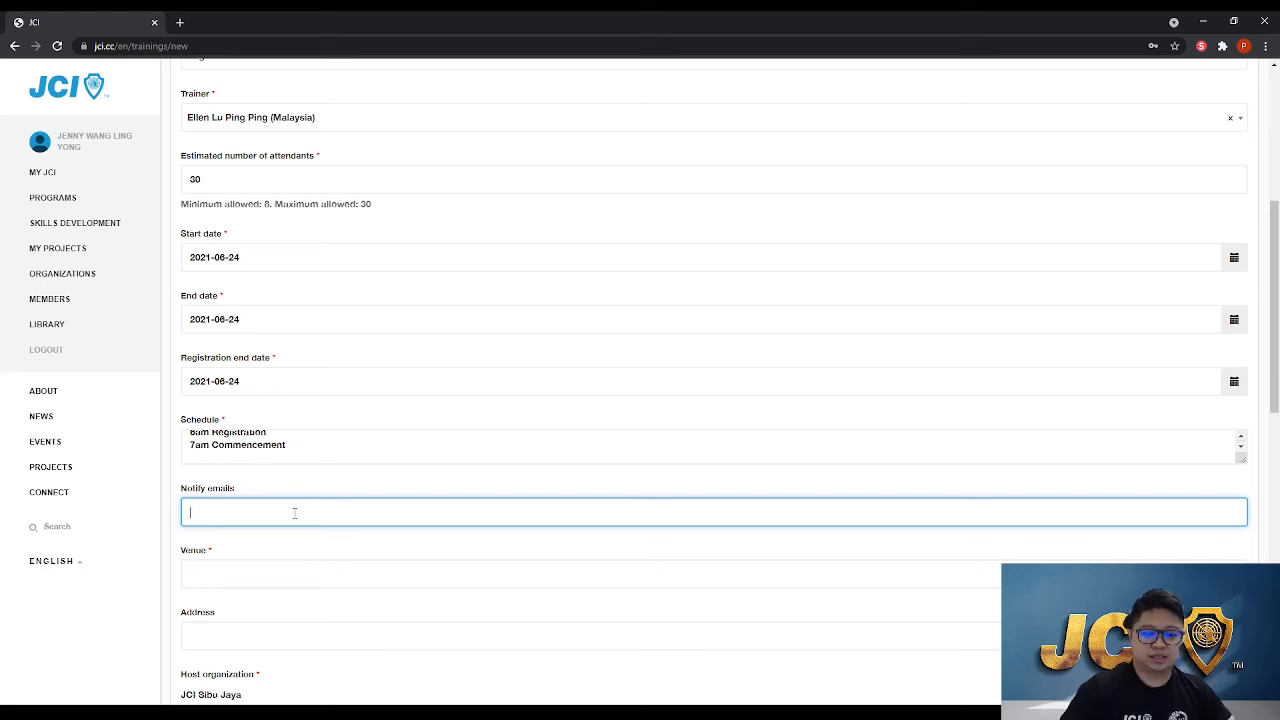
scroll(280, 470, "down", 1)
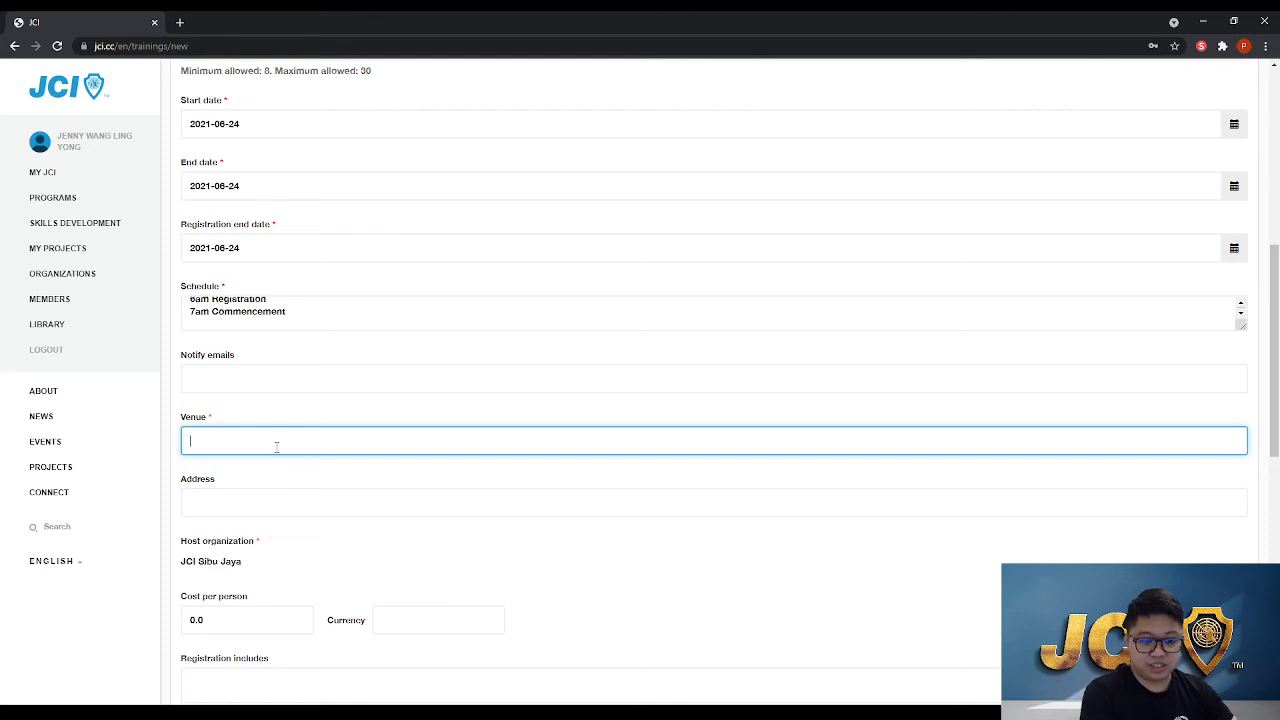
type("King")
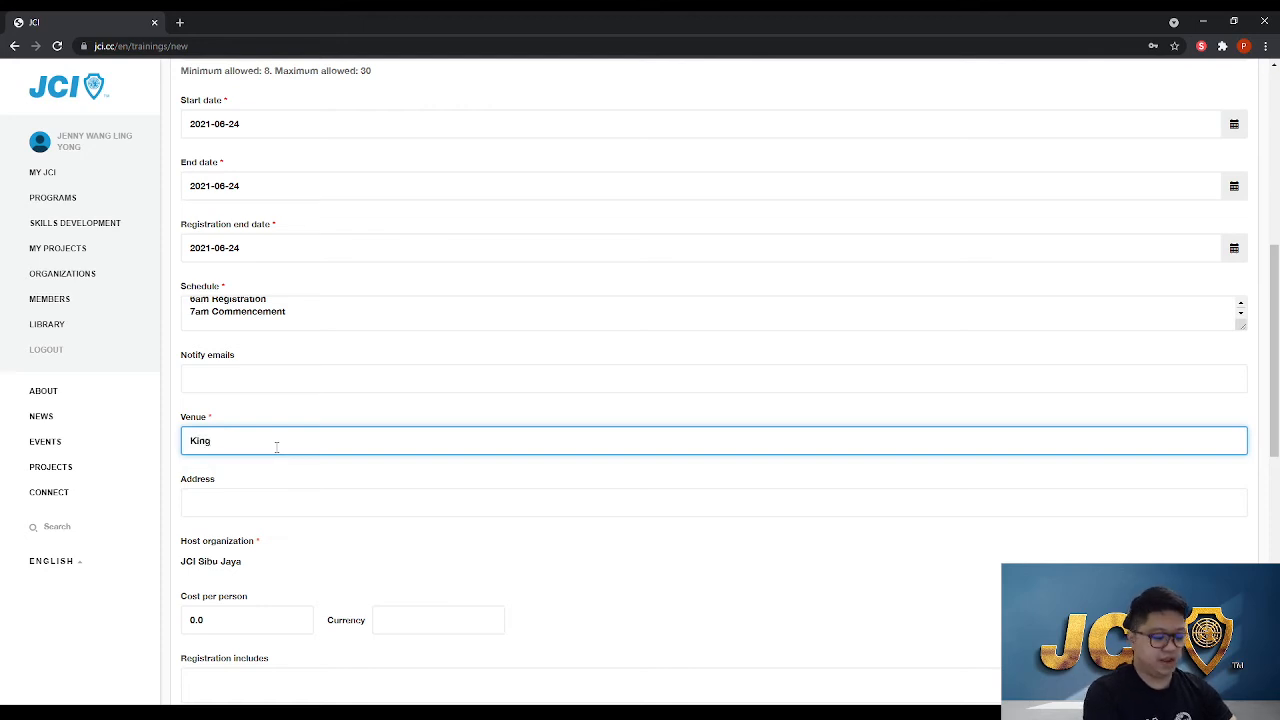
type("wood Hotel")
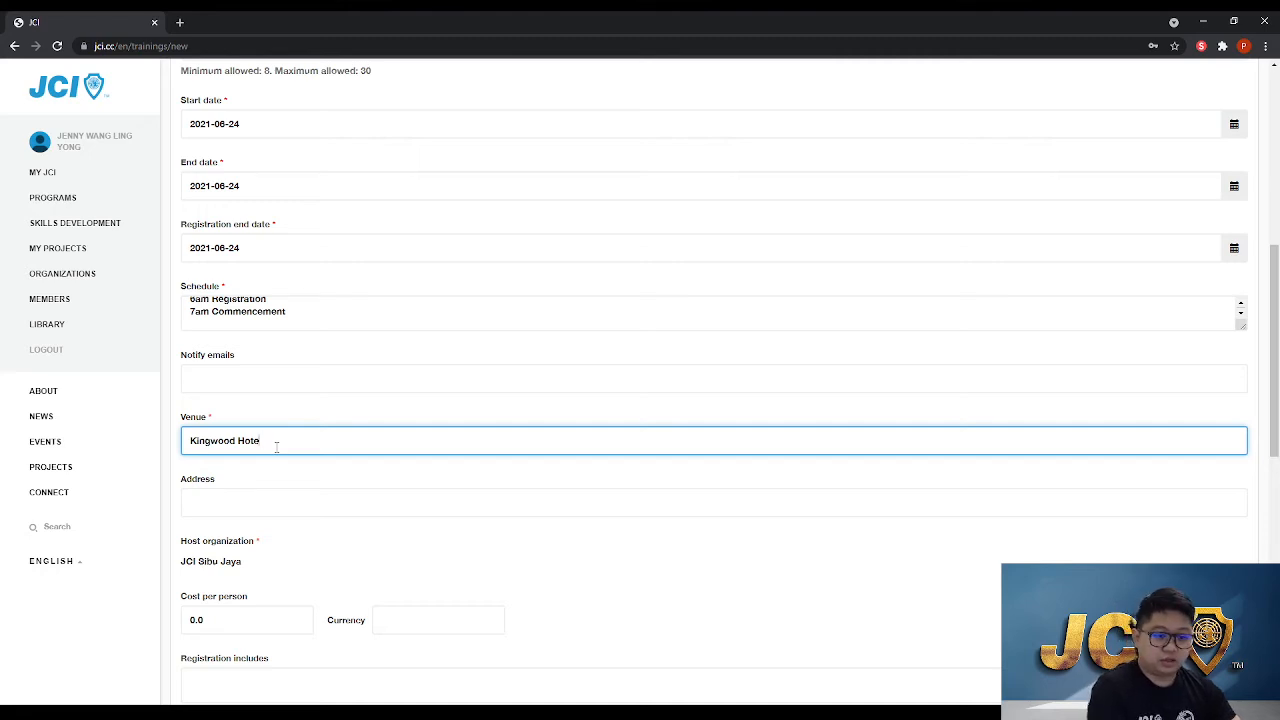
key("BackSpace")
key("BackSpace")
key("BackSpace")
key("BackSpace")
key("BackSpace")
key("BackSpace")
key("BackSpace")
key("BackSpace")
key("BackSpace")
key("BackSpace")
key("BackSpace")
key("BackSpace")
key("BackSpace")
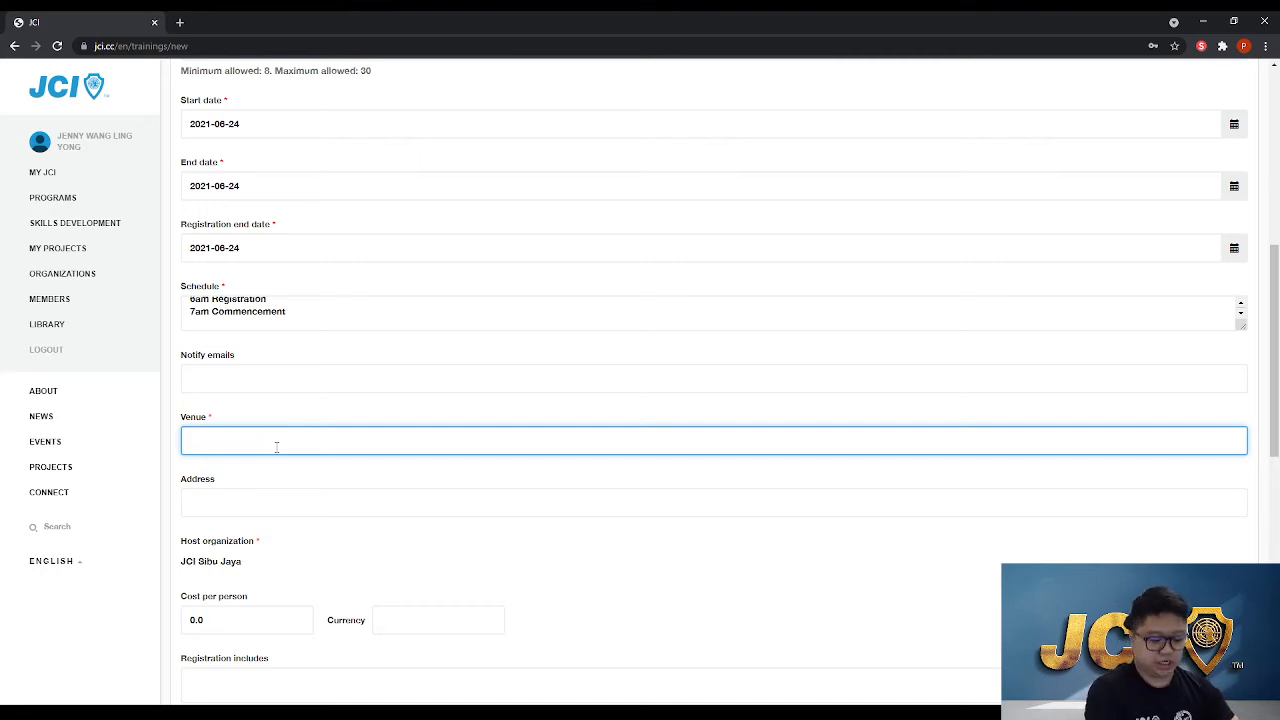
type("ONline")
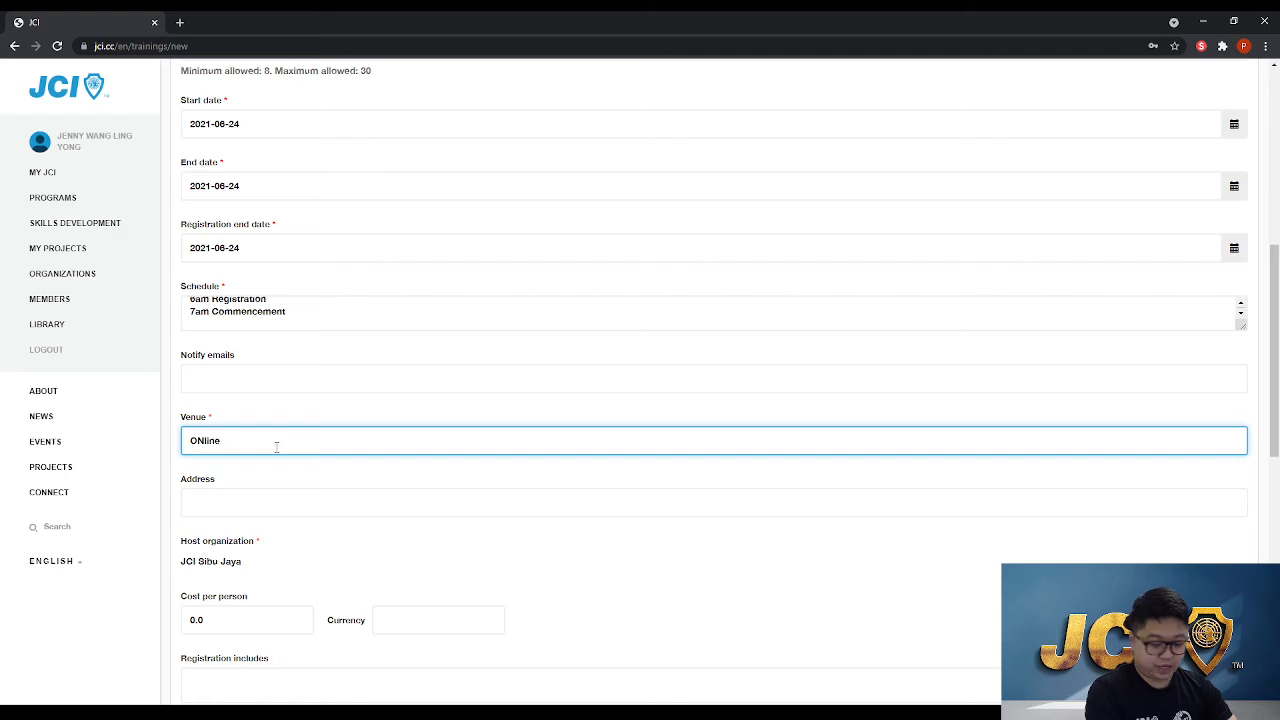
key("BackSpace")
key("BackSpace")
key("BackSpace")
key("BackSpace")
key("BackSpace")
key("BackSpace")
type("Zoo")
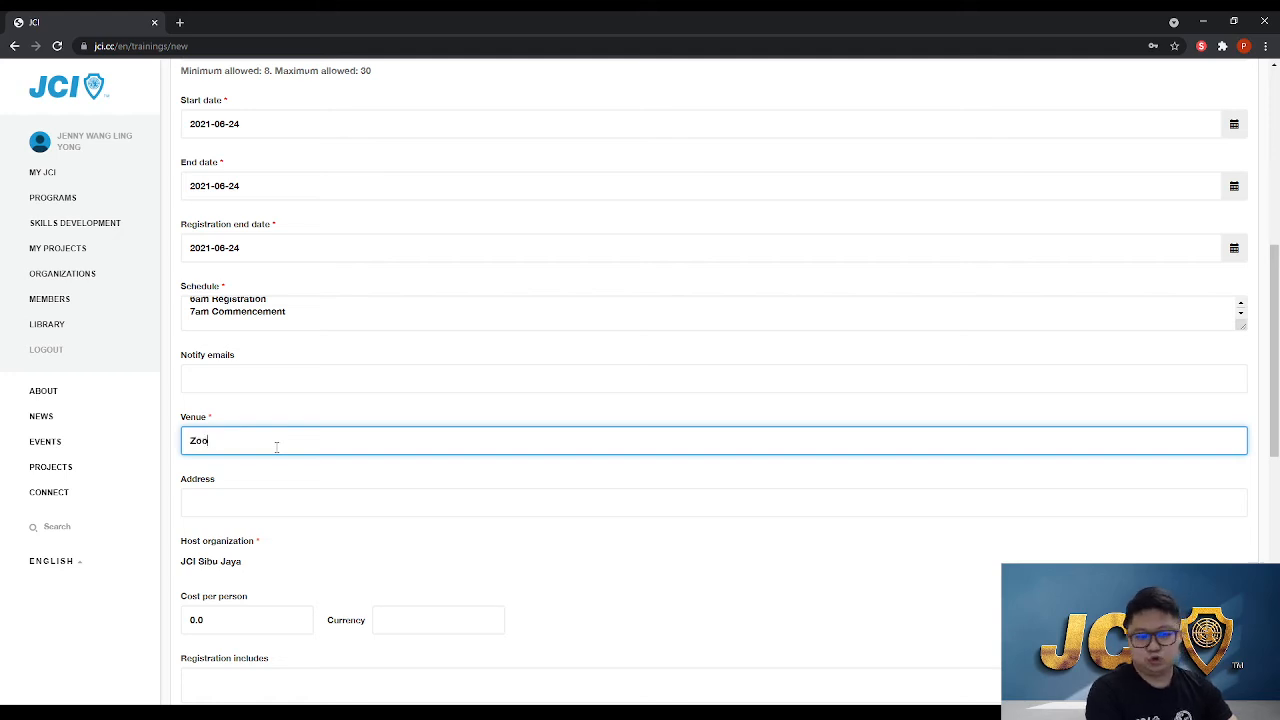
type("m Me")
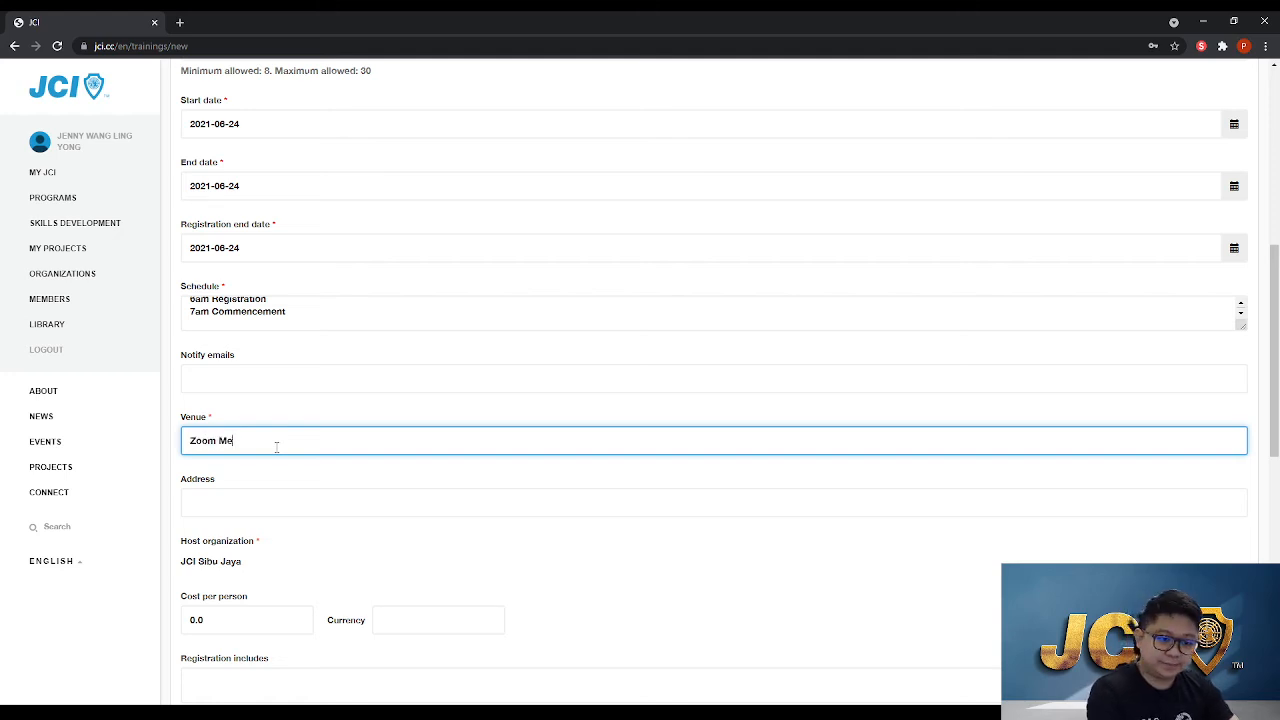
type("eting")
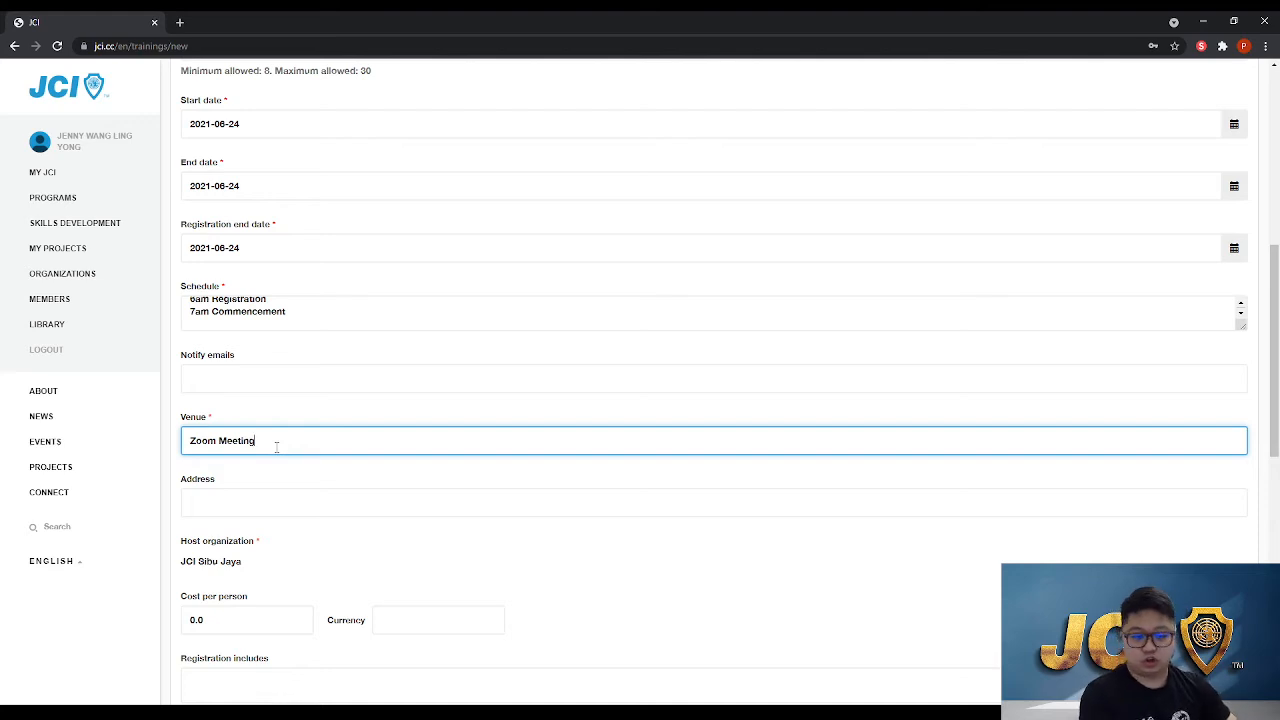
key("BackSpace")
key("BackSpace")
key("BackSpace")
key("BackSpace")
key("BackSpace")
key("BackSpace")
key("BackSpace")
key("BackSpace")
key("BackSpace")
key("BackSpace")
key("BackSpace")
key("BackSpace")
key("Tab")
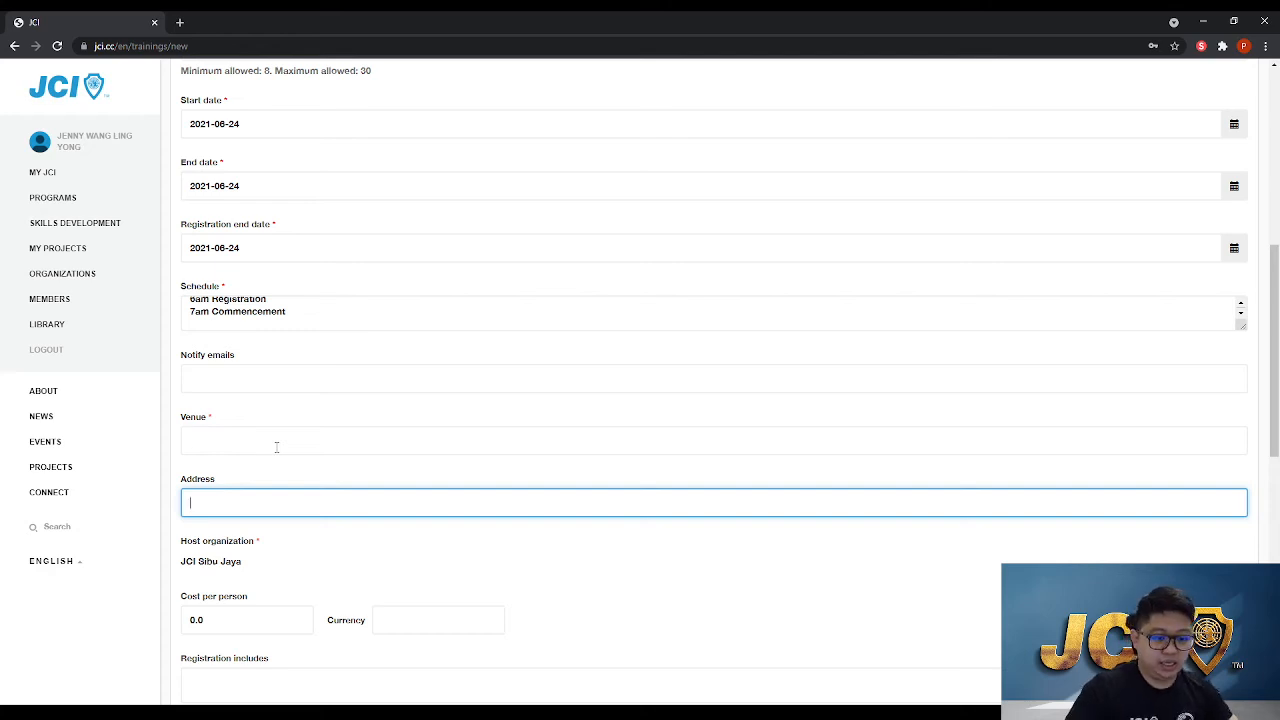
Set the venue to Kingwood Hotel
left_click(276, 447)
type("King")
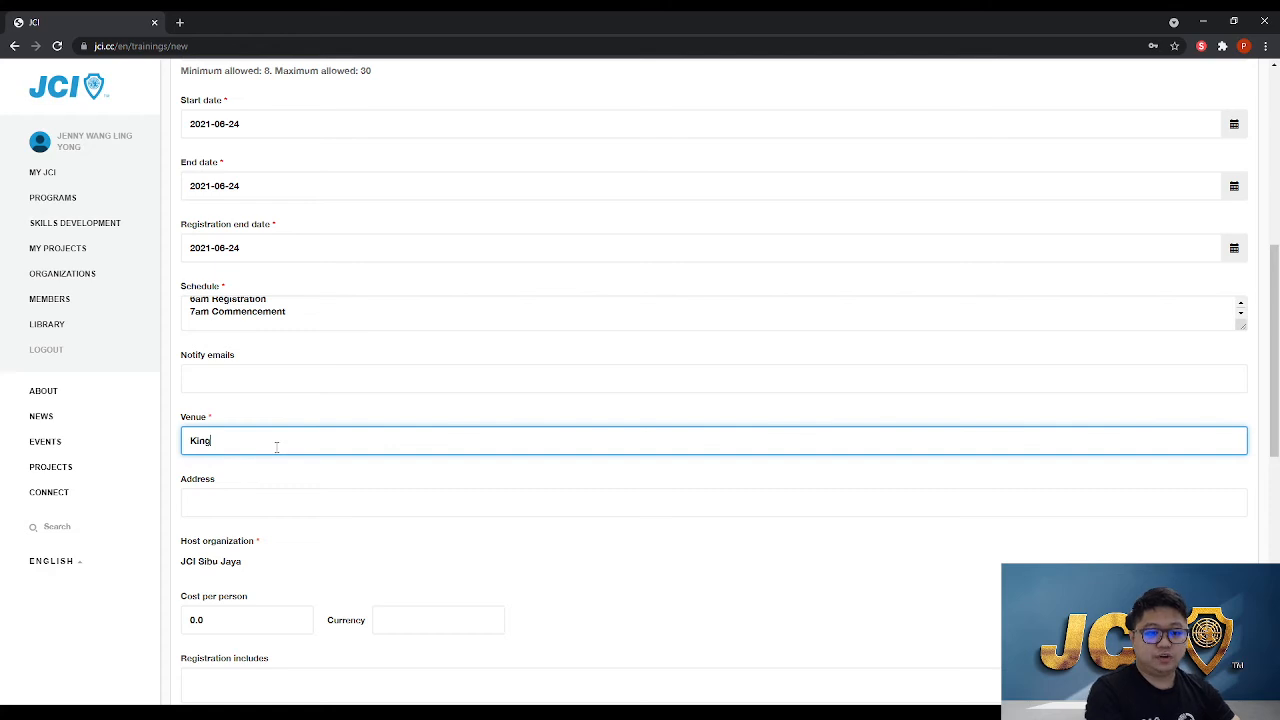
type("woof")
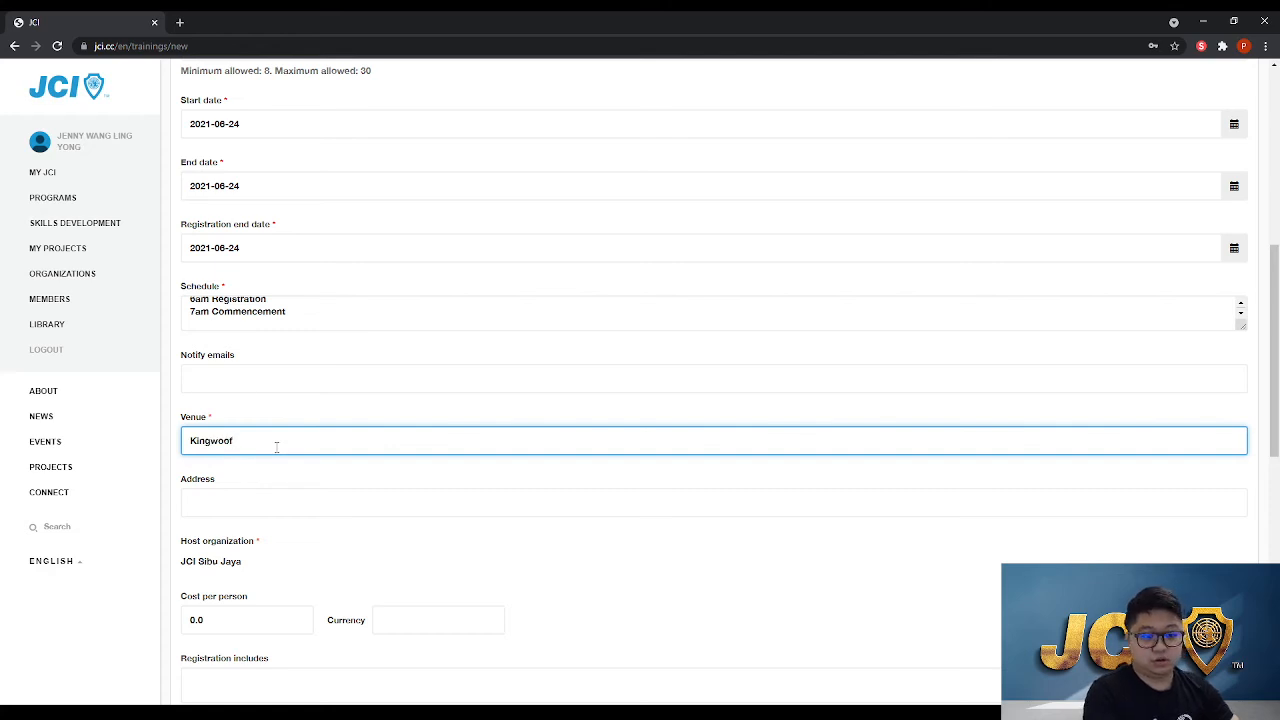
key("BackSpace")
type("d Hotel")
key("Tab")
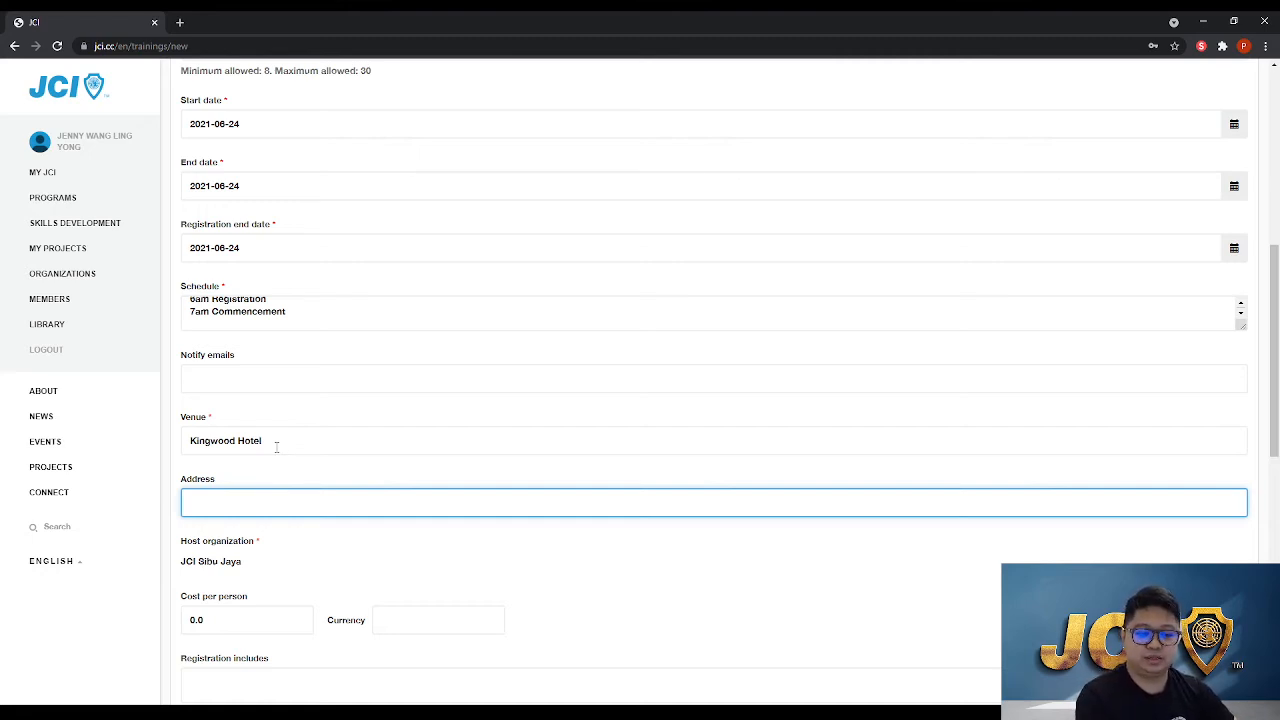
key("Tab")
Highlight the host organization JCI Sibu Jaya to point it out
scroll(283, 531, "down", 2)
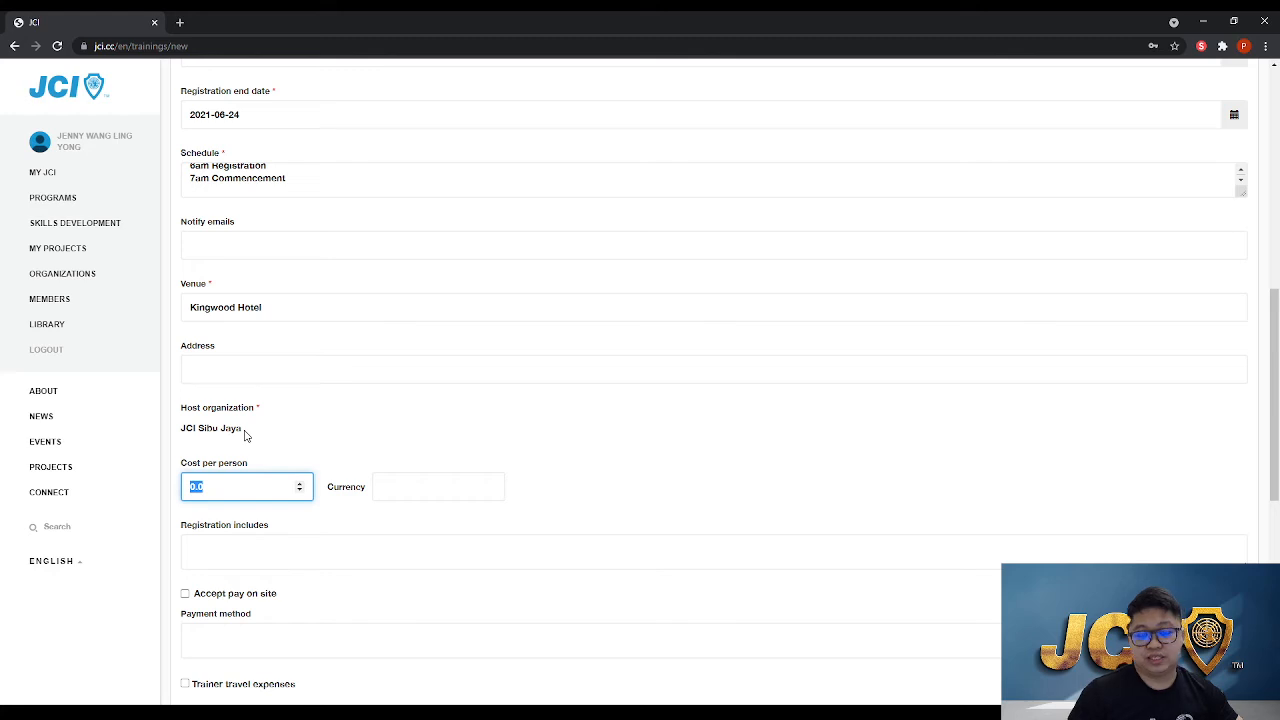
left_click_drag(244, 435, 180, 405)
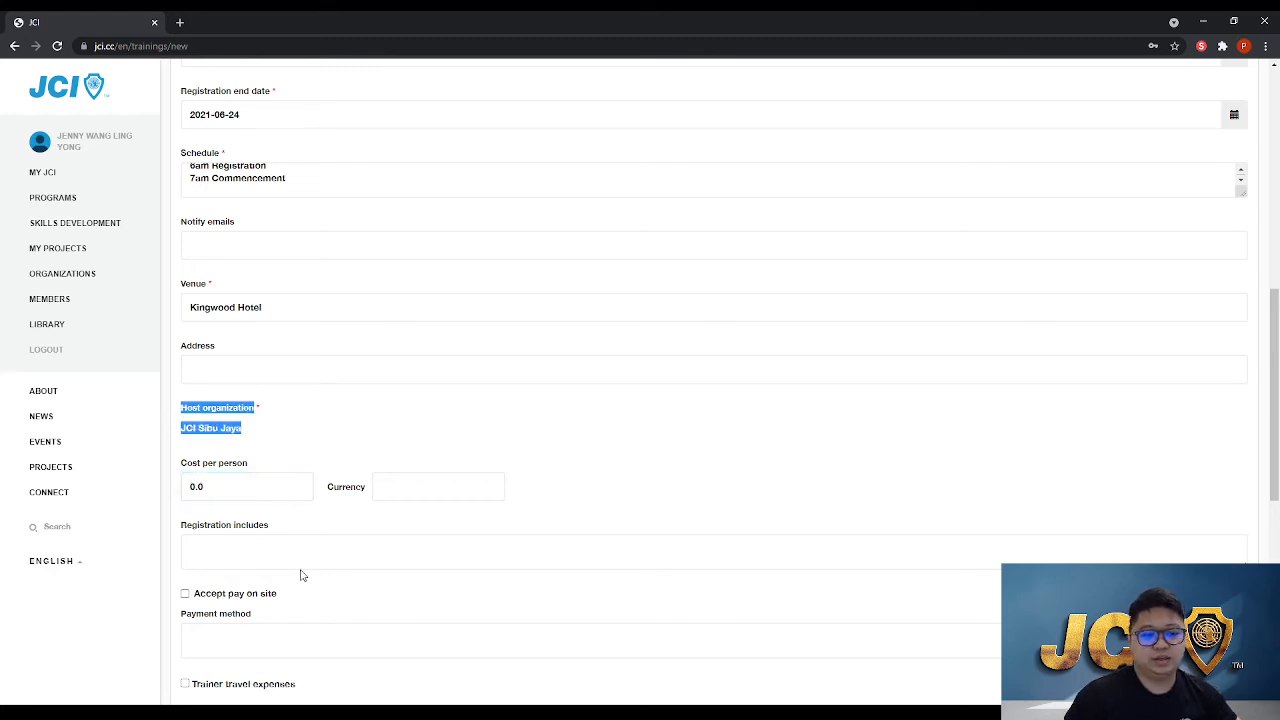
left_click(300, 438)
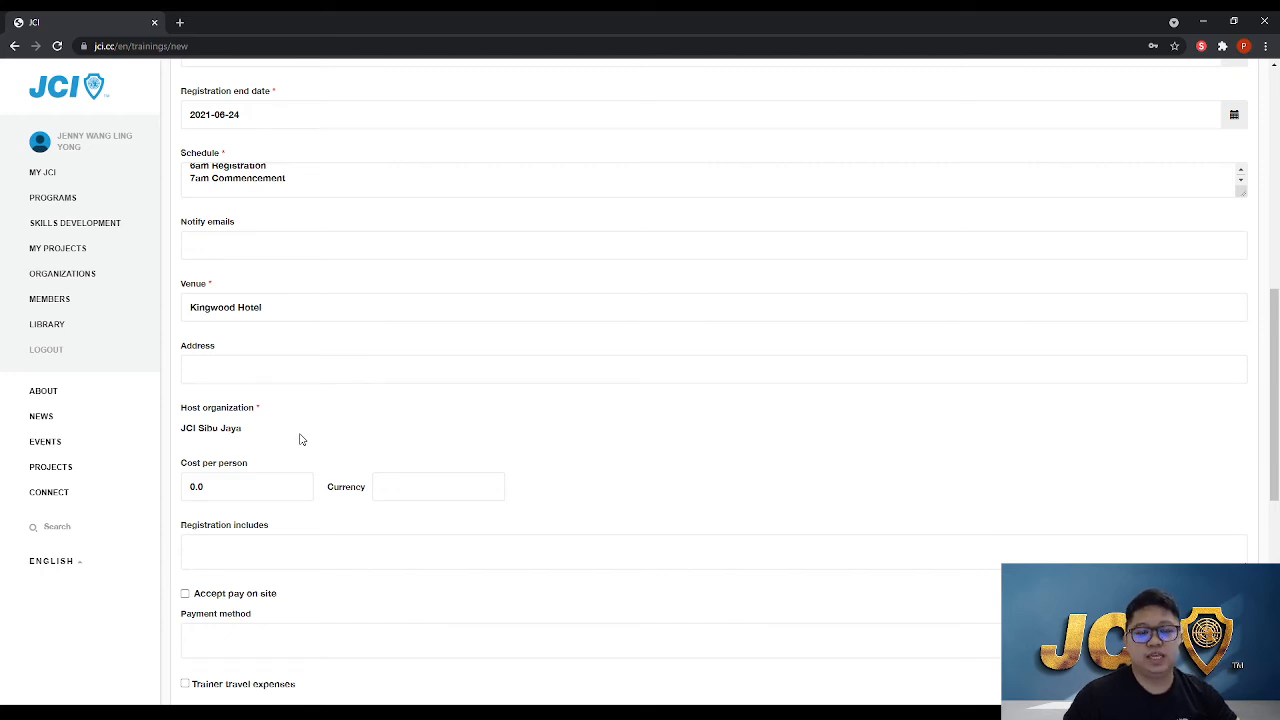
scroll(300, 438, "down", 1)
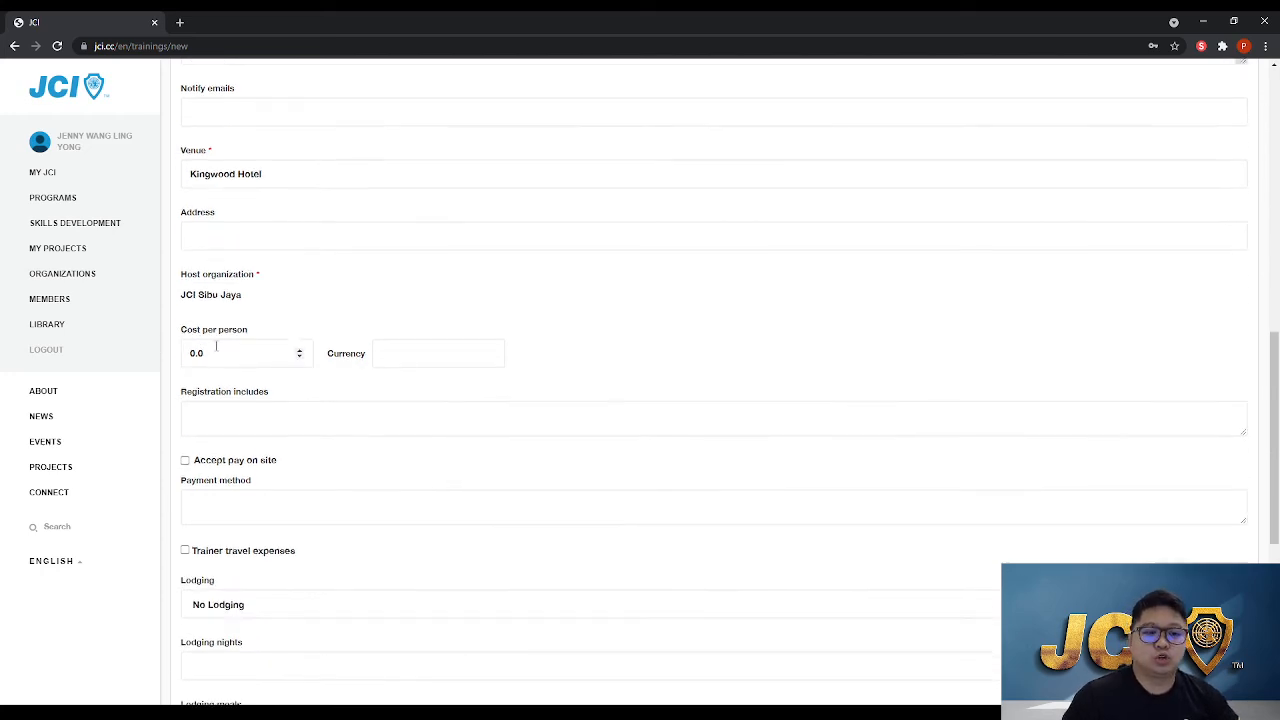
Enter a cost per person of 10 with currency RM, then clear both cost fields again
left_click_drag(237, 357, 187, 343)
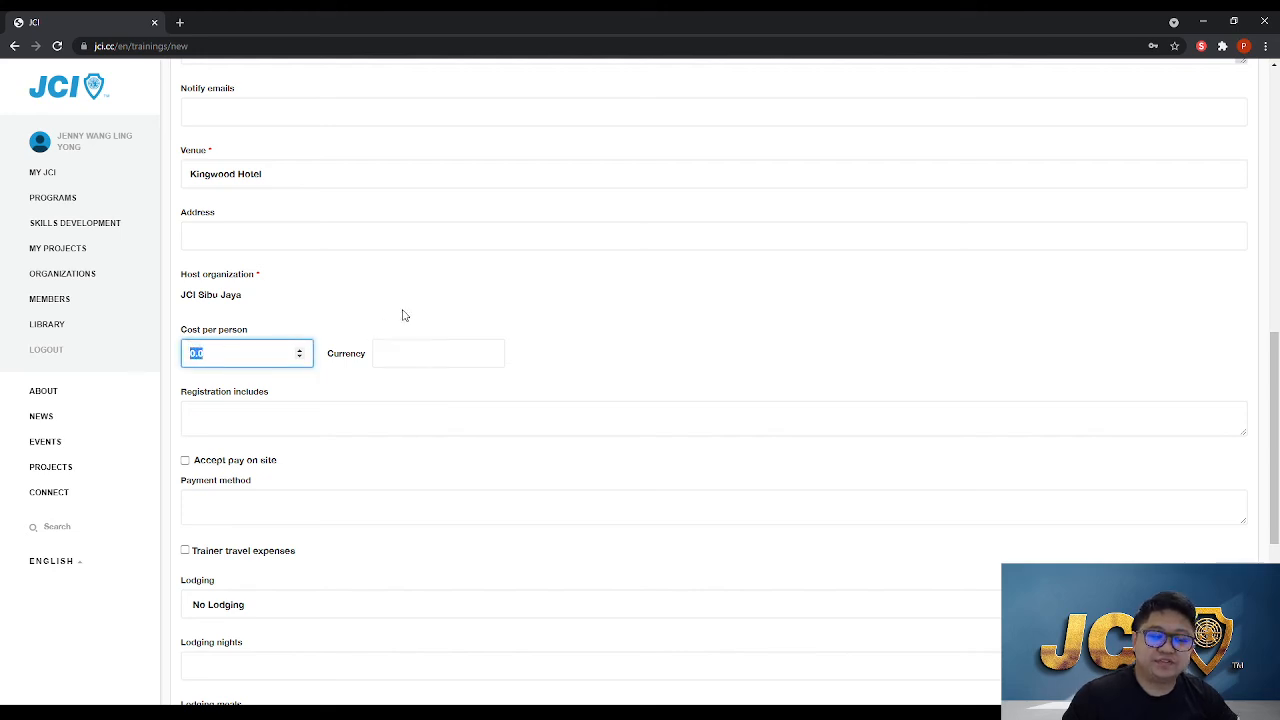
left_click(436, 307)
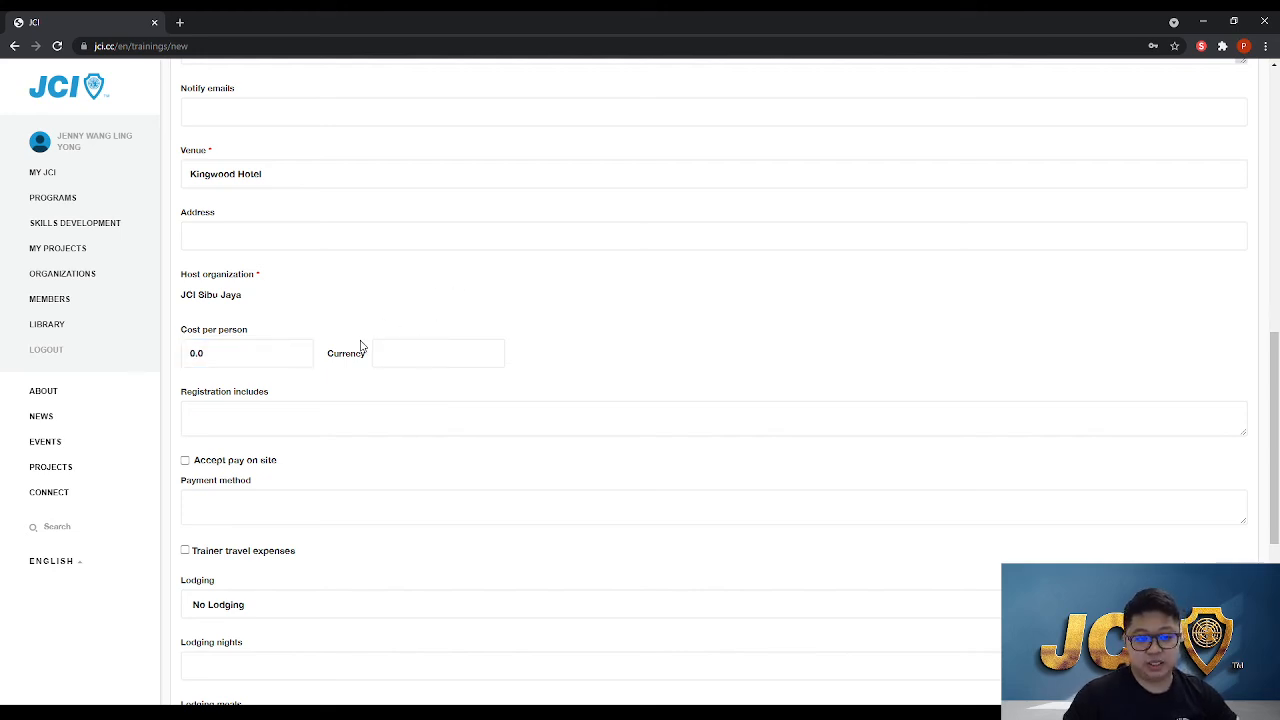
left_click_drag(205, 358, 160, 363)
type("10")
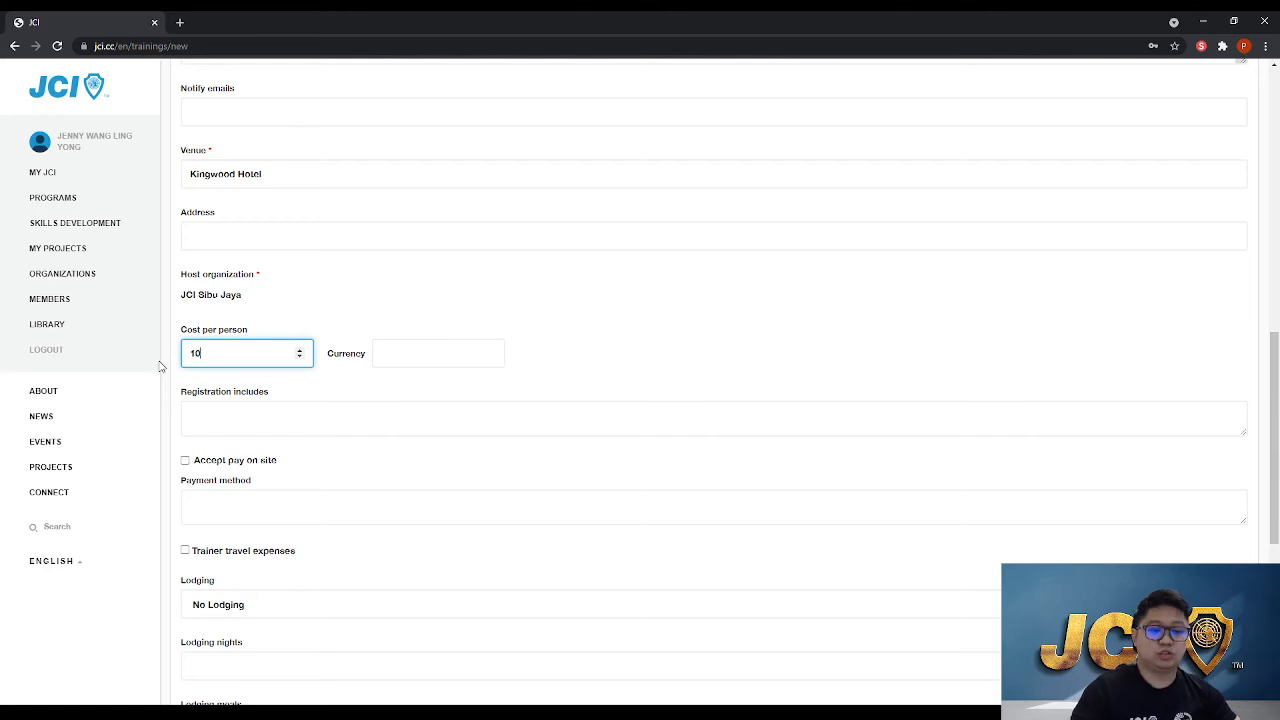
key("Tab")
type("RM")
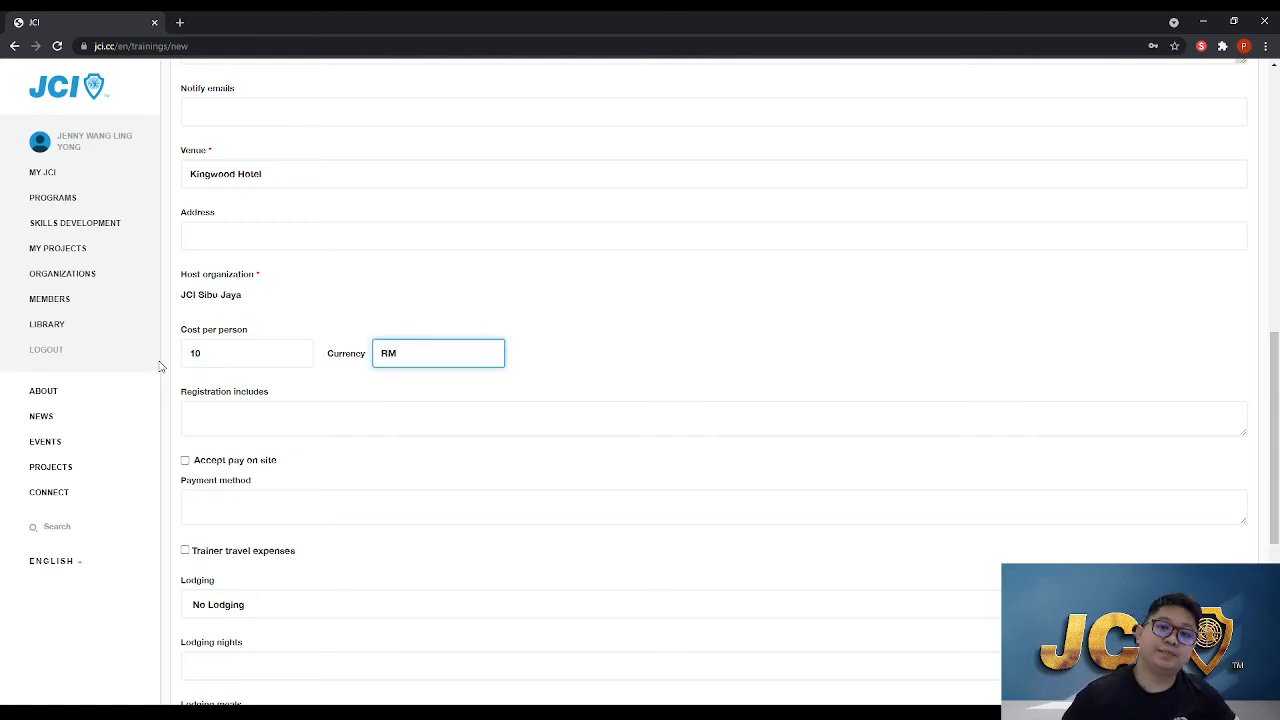
key("BackSpace")
key("BackSpace")
key("Tab")
key("shift+Tab")
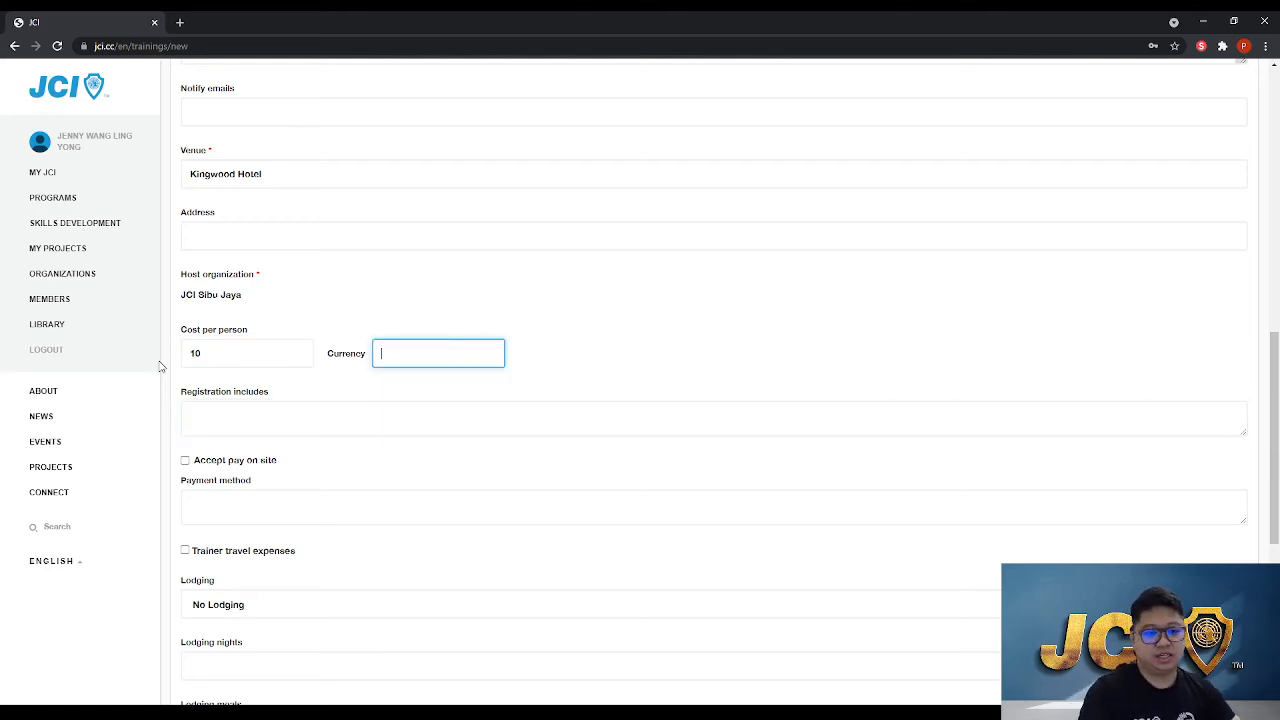
key("Tab")
key("shift+Tab")
key("shift+Tab")
key("BackSpace")
key("Tab")
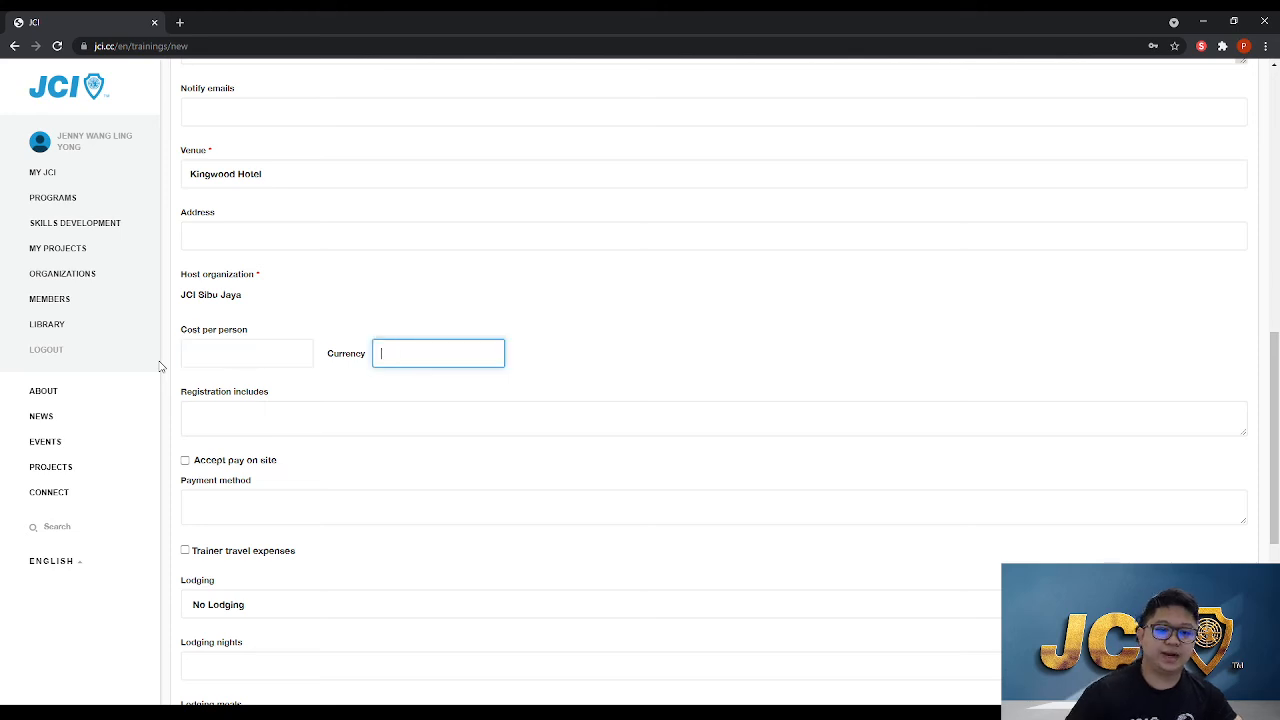
List Training Material, Goodies Bag and Certicates on separate lines under Registration includes
key("Tab")
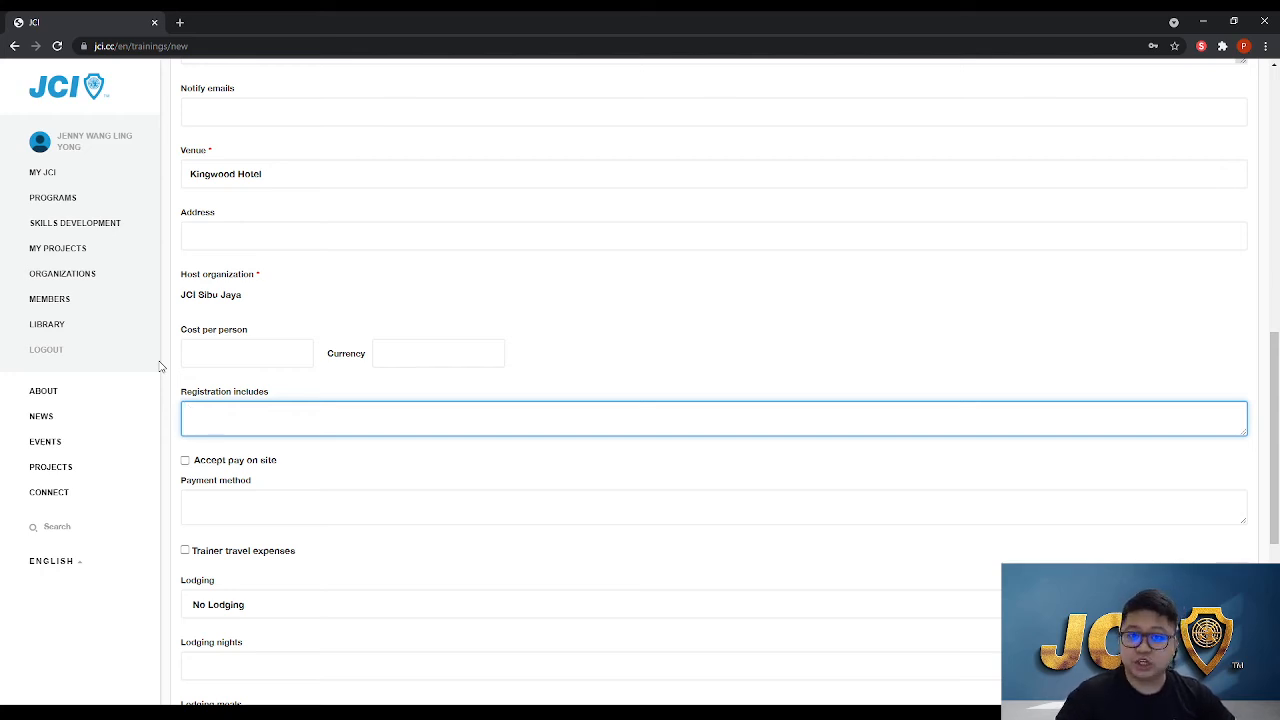
type("rain")
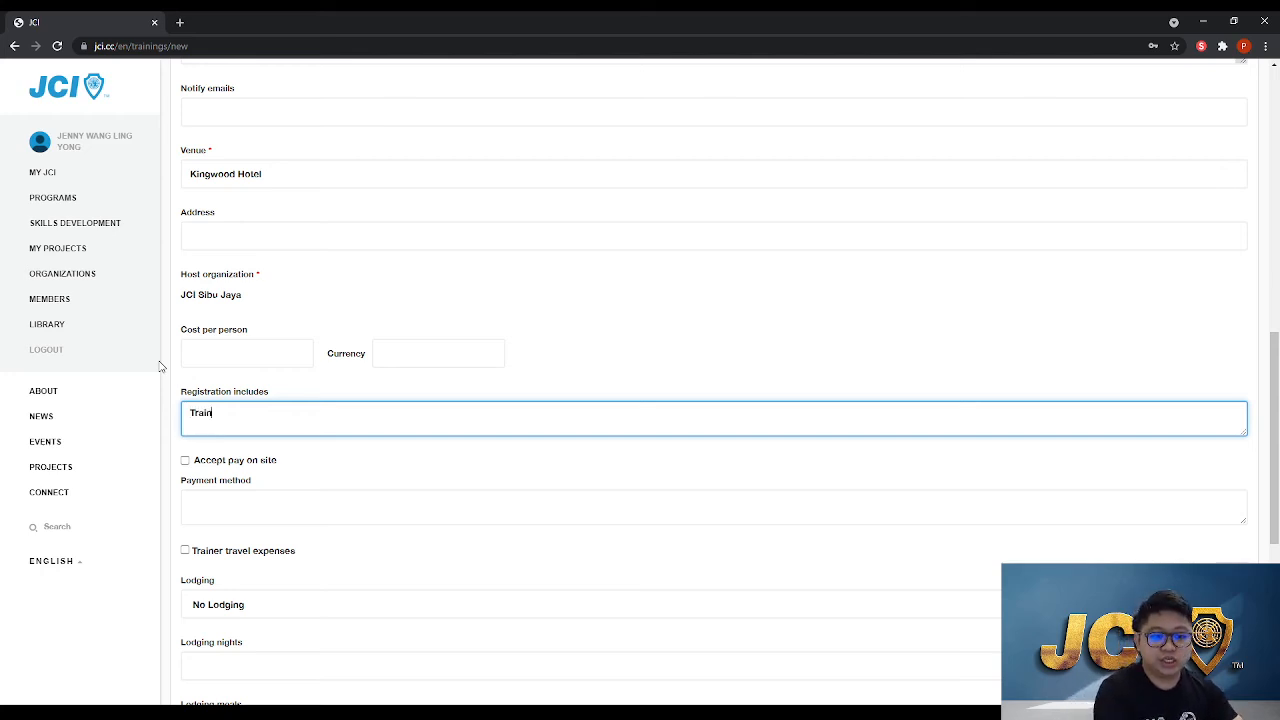
type("ing Material")
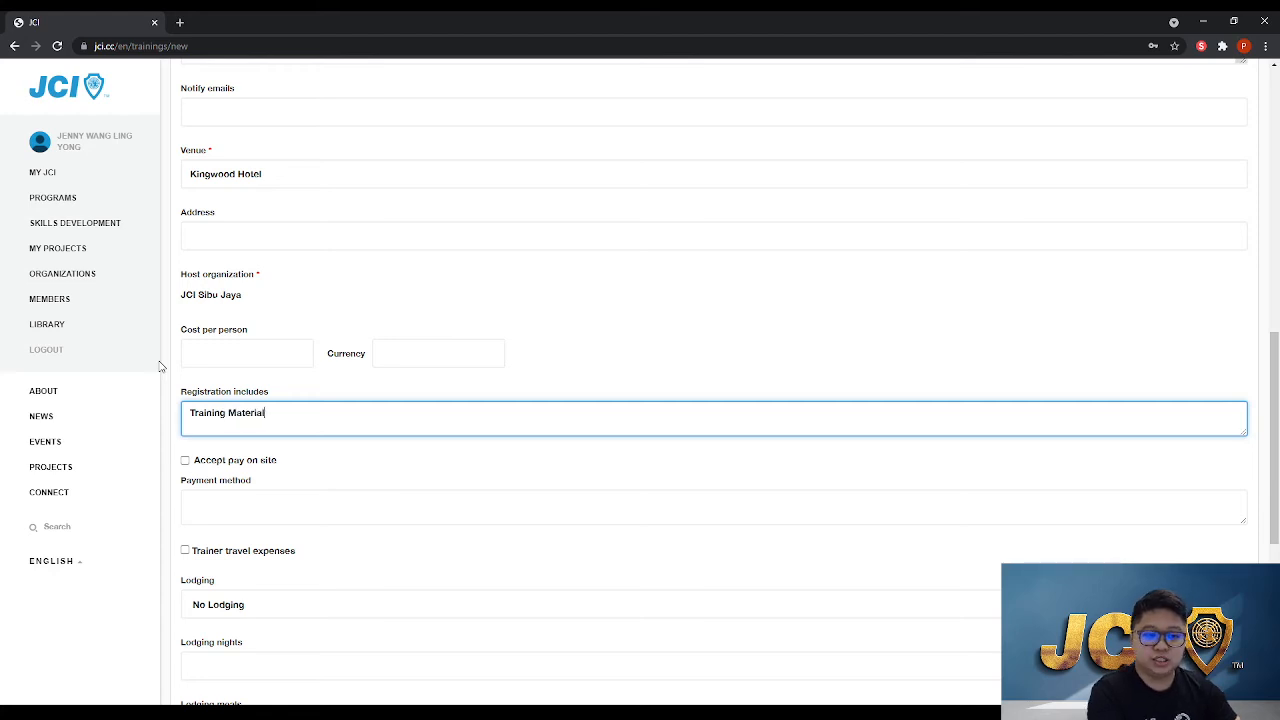
key("Return")
type("Goodies Bad")
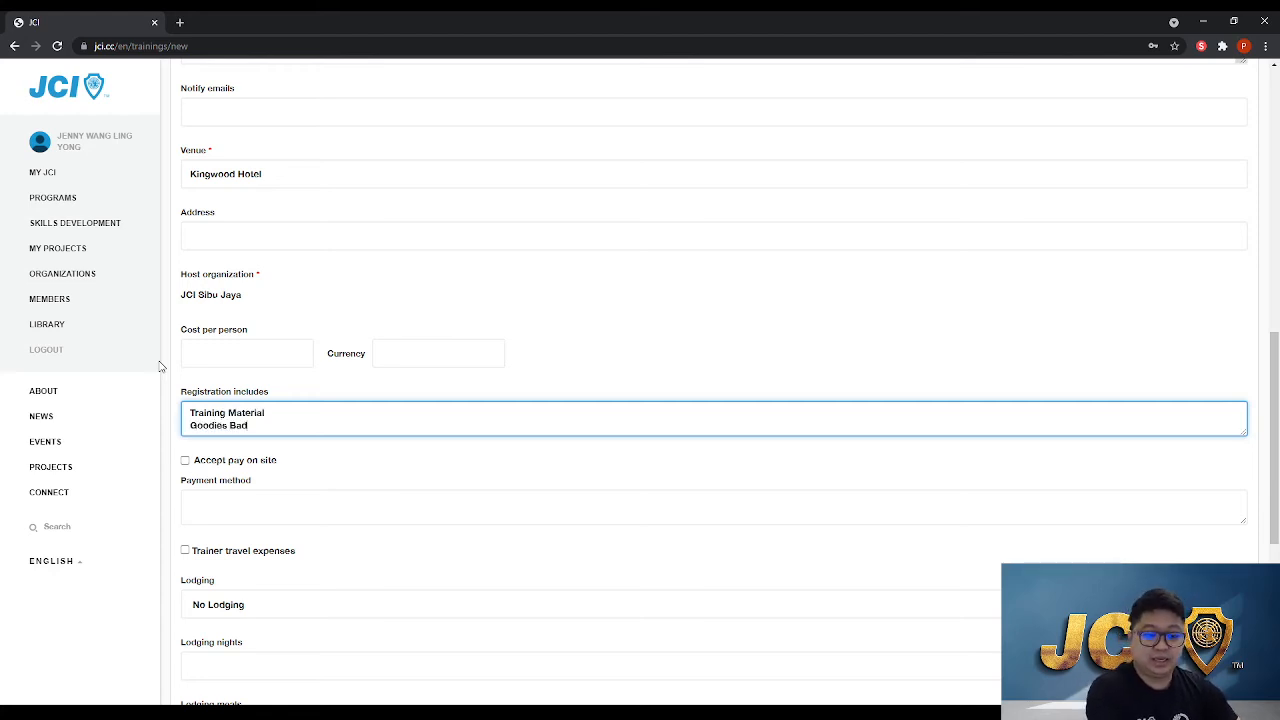
key("BackSpace")
type("g")
key("Return")
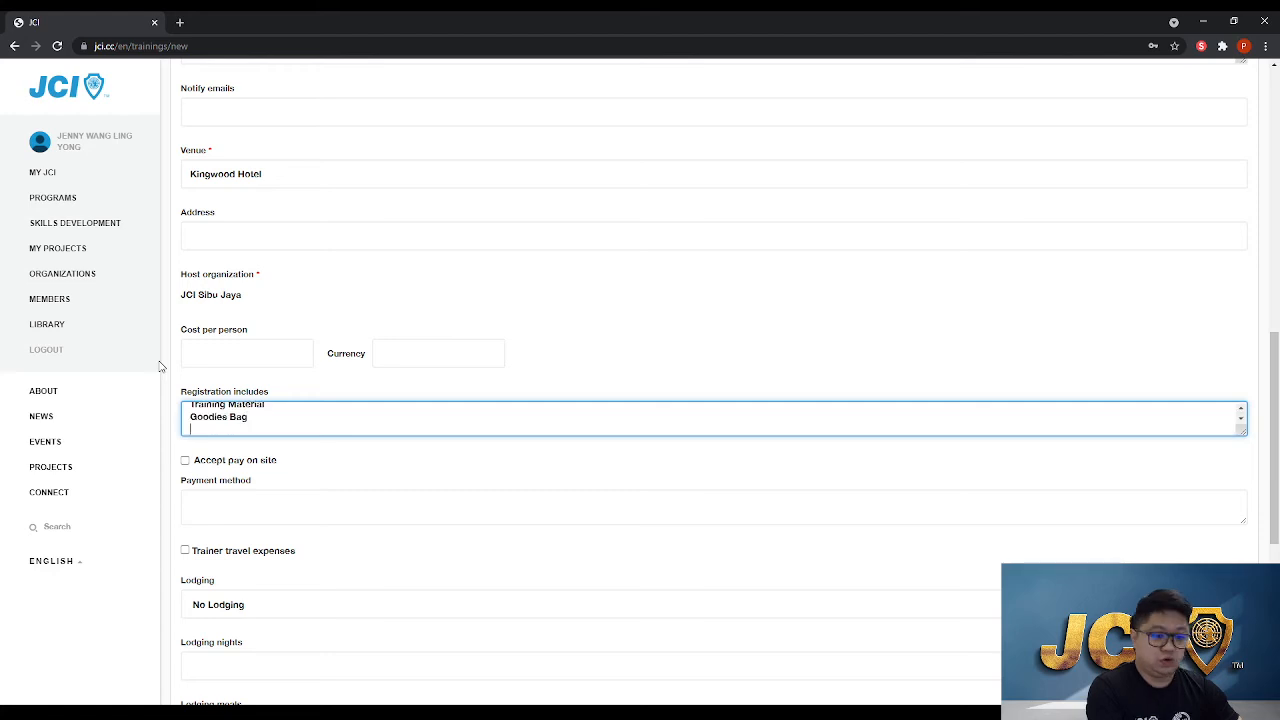
type("Certicates")
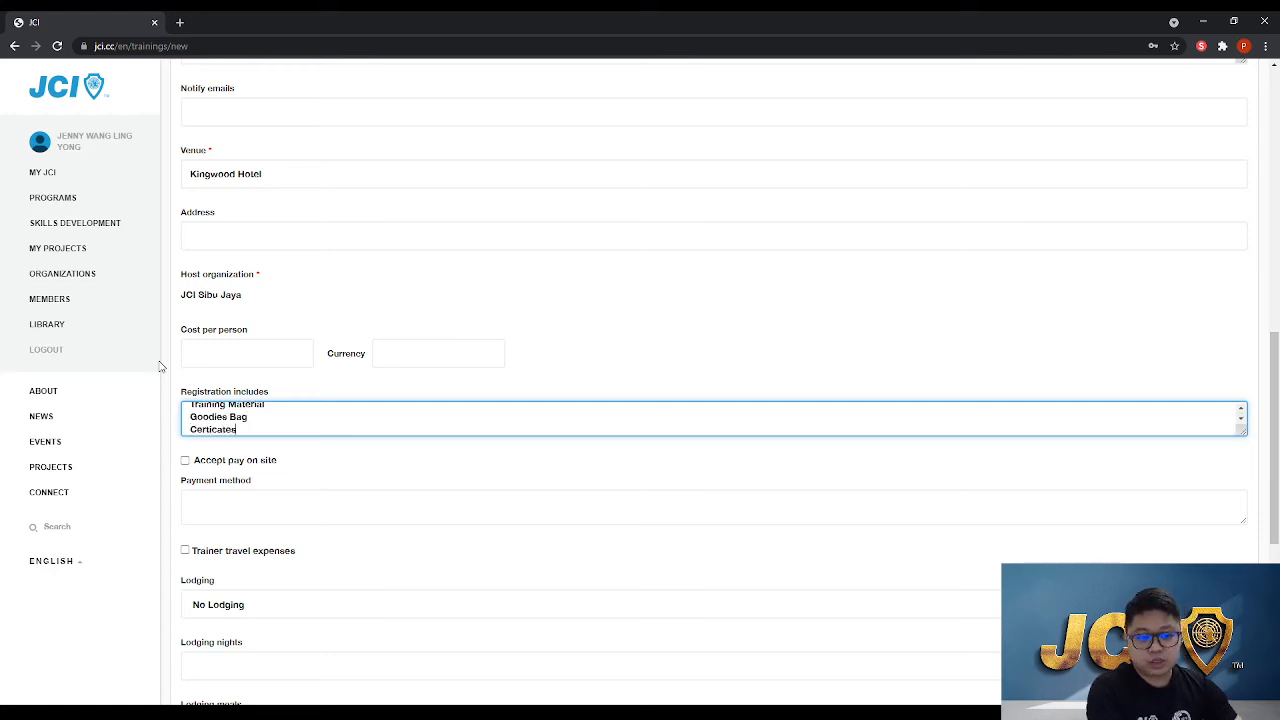
key("Return")
key("BackSpace")
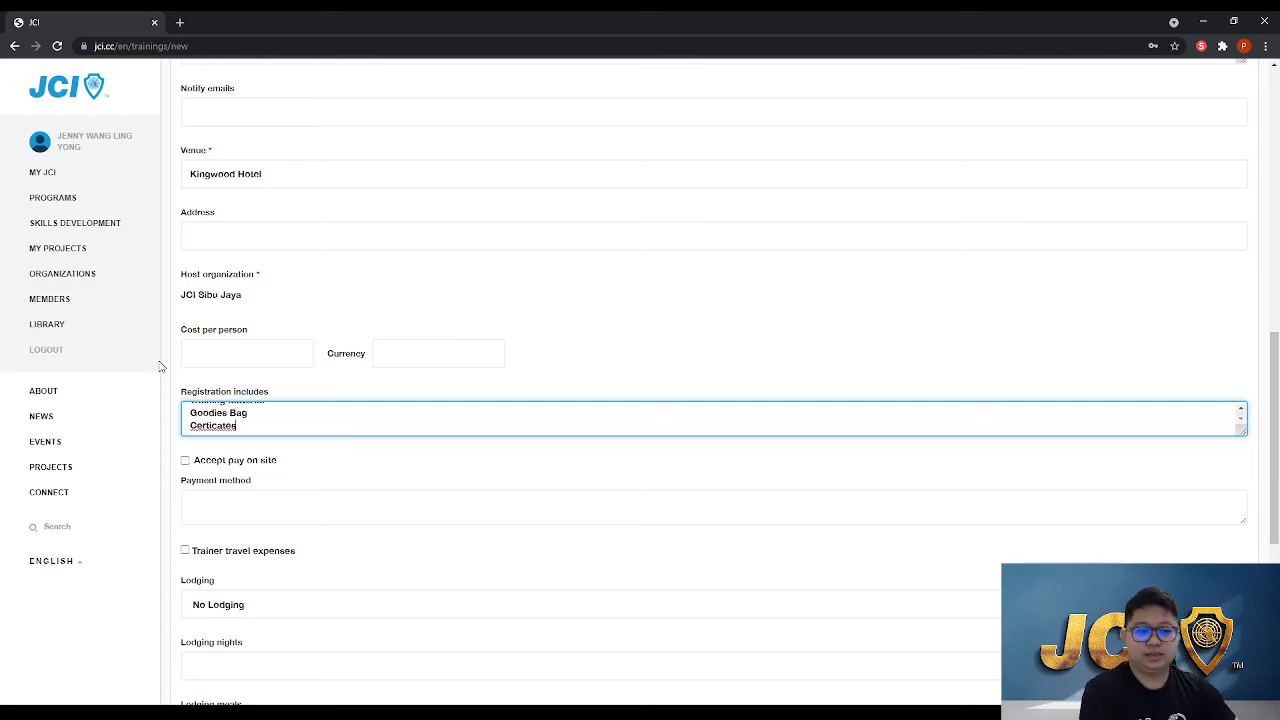
double_click(221, 427)
left_click(592, 362)
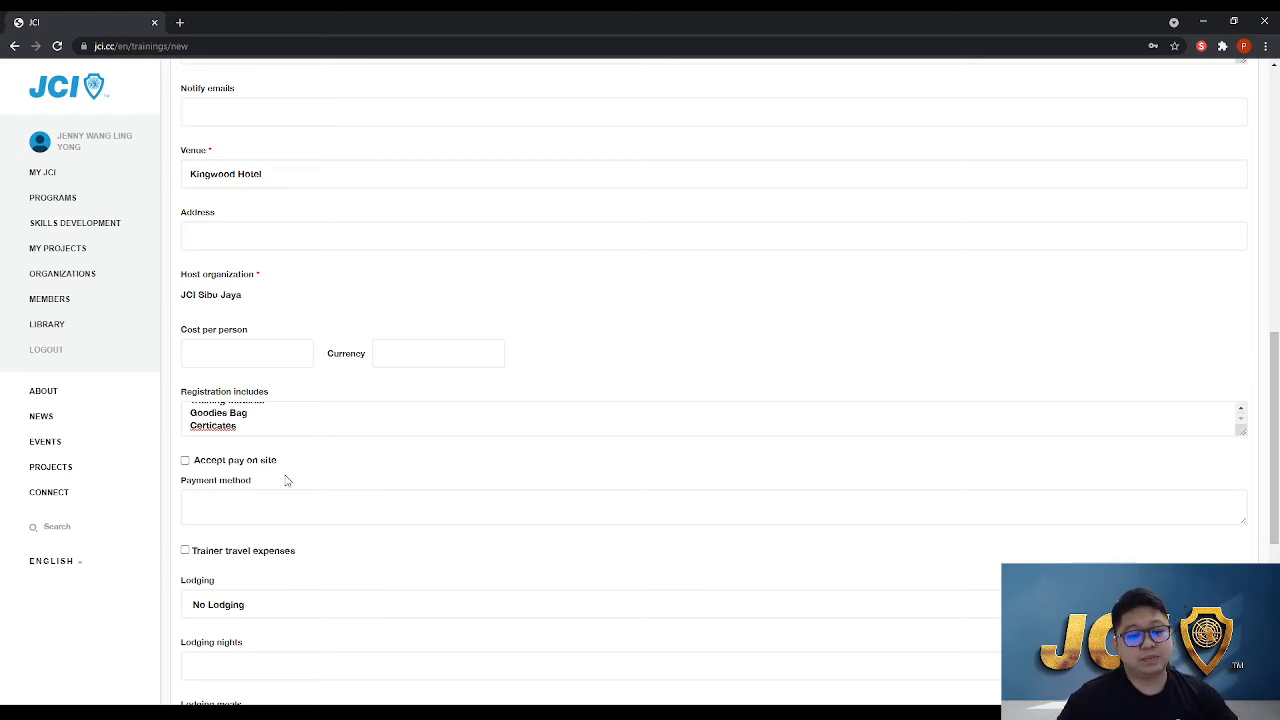
Tick and then untick the Accept pay on site option
left_click(185, 461)
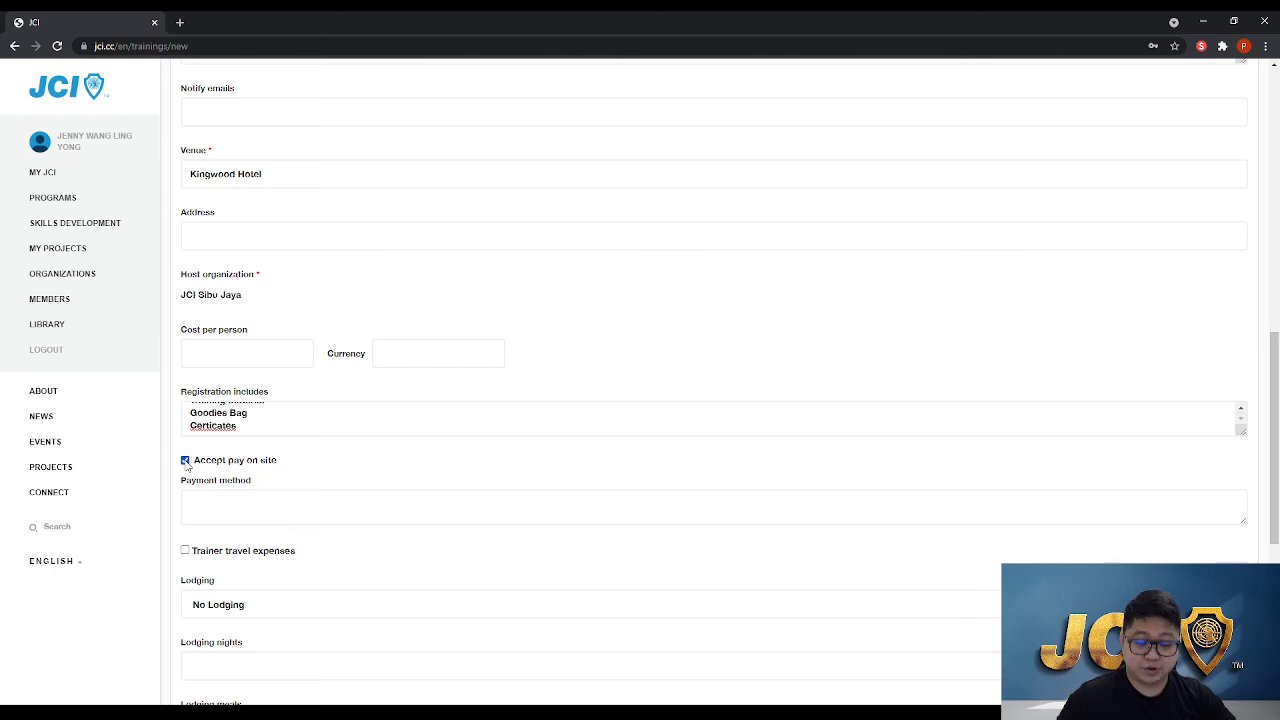
scroll(185, 466, "down", 1)
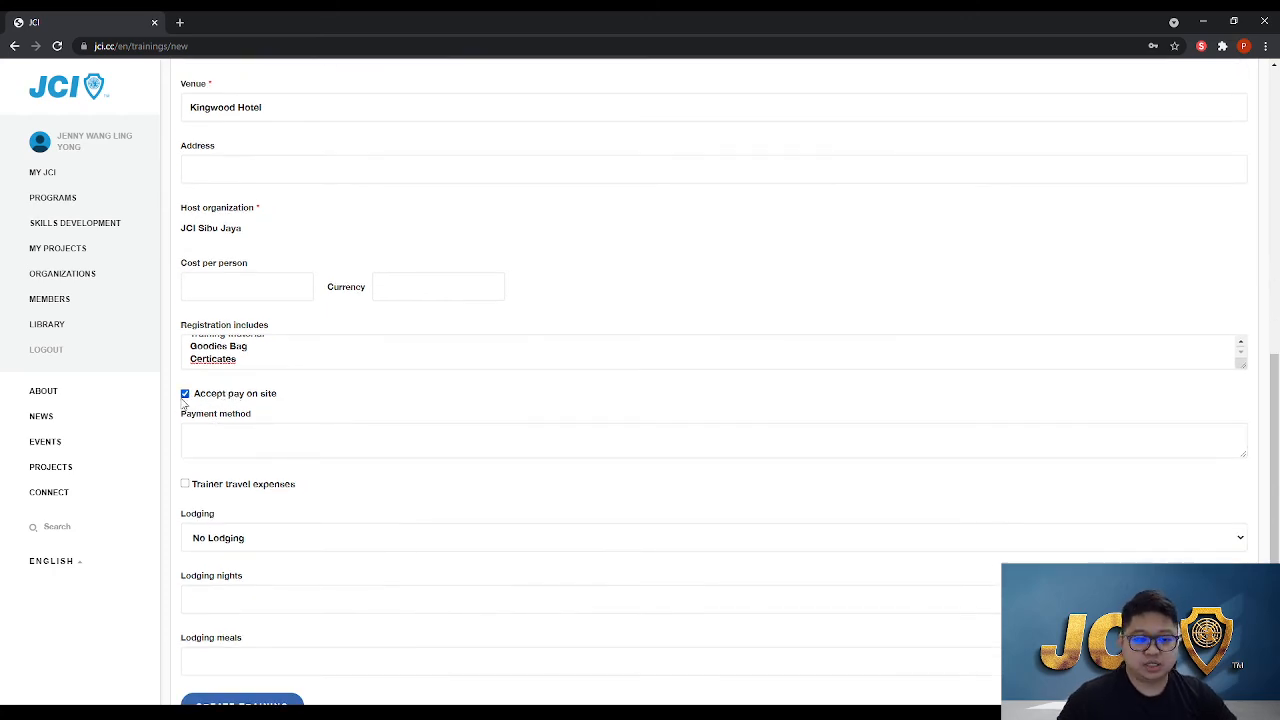
left_click(185, 394)
Enter the payment methods Credit Card, Ewallet and Cash on separate lines
left_click(226, 433)
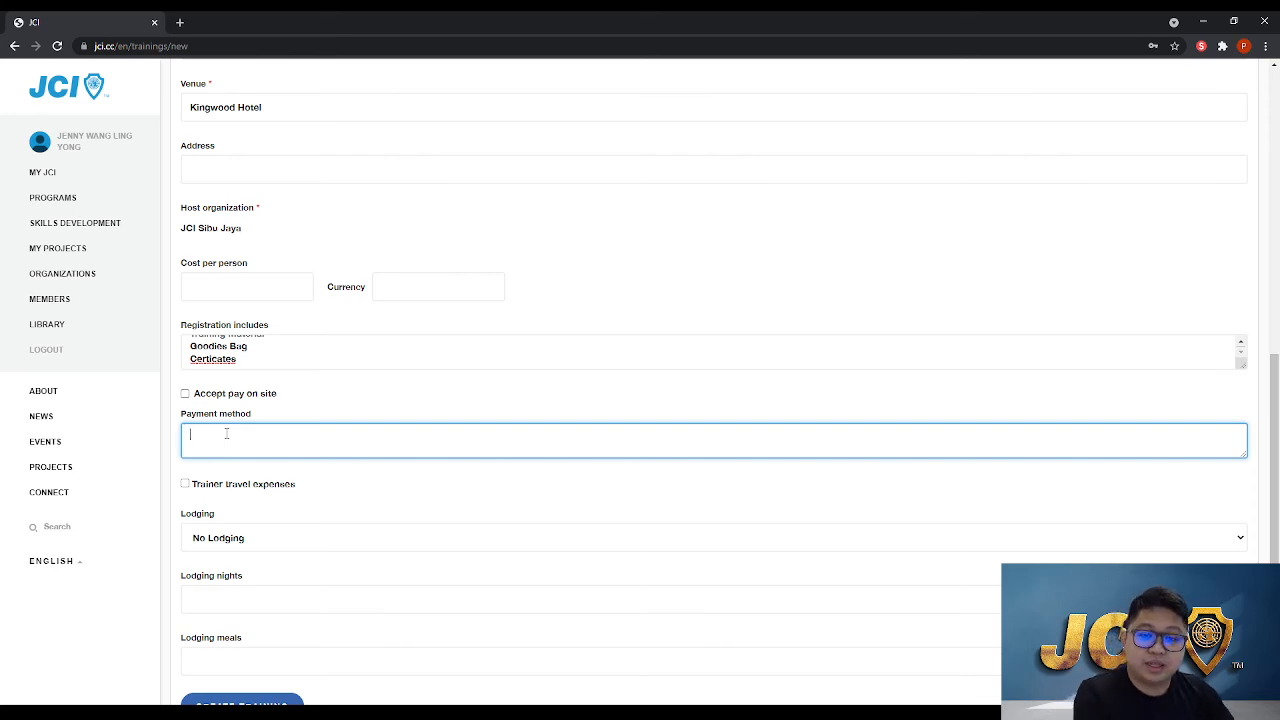
type("Credit ")
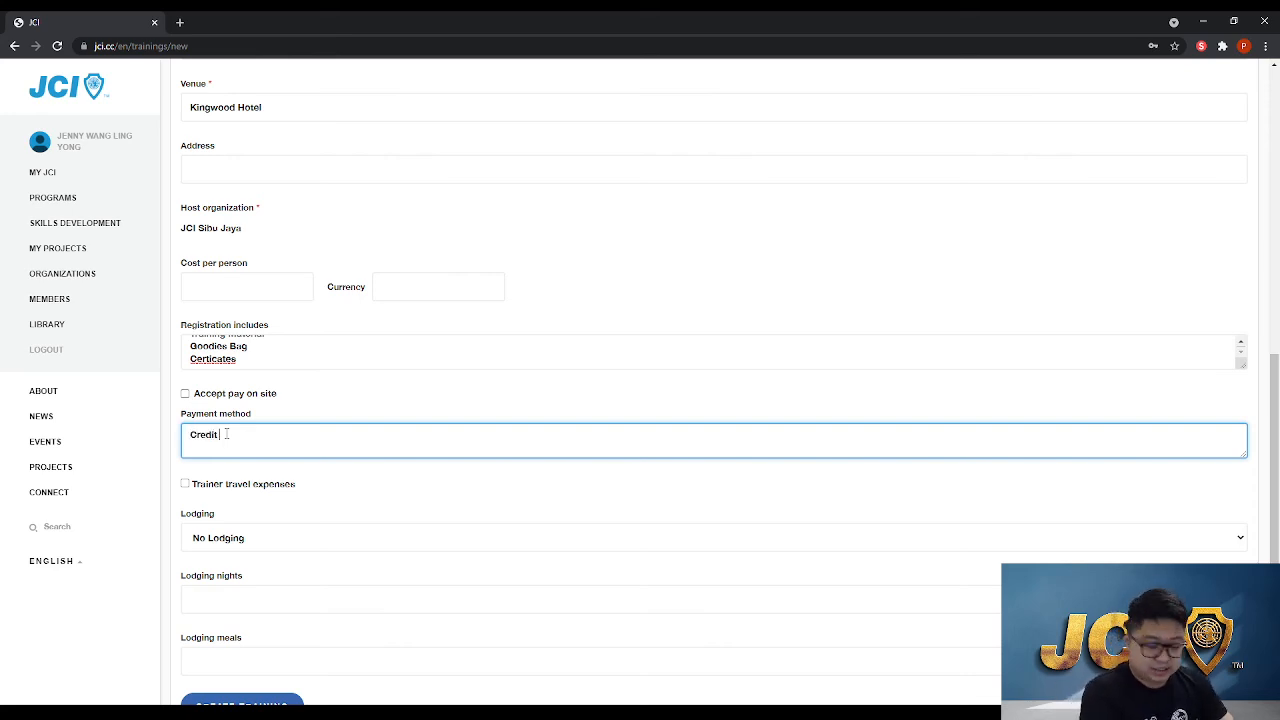
type("Card")
key("Return")
type("Ew")
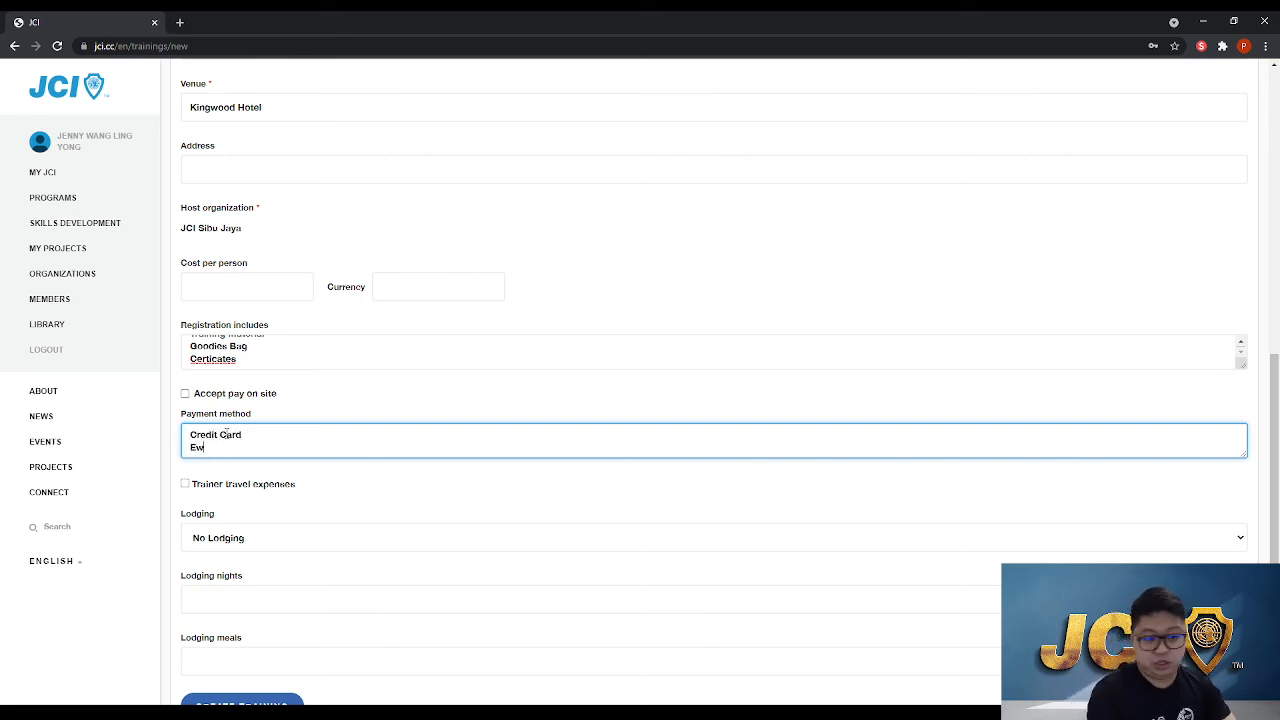
type("allet")
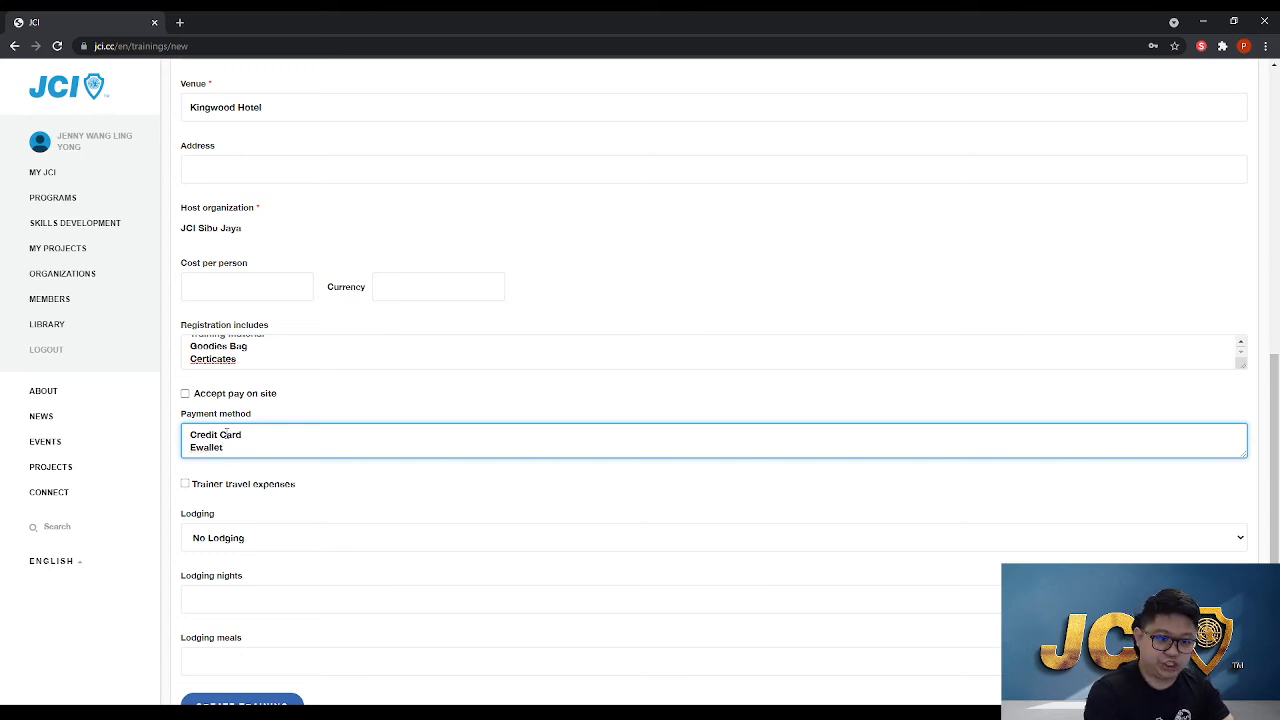
key("Return")
type("Cash")
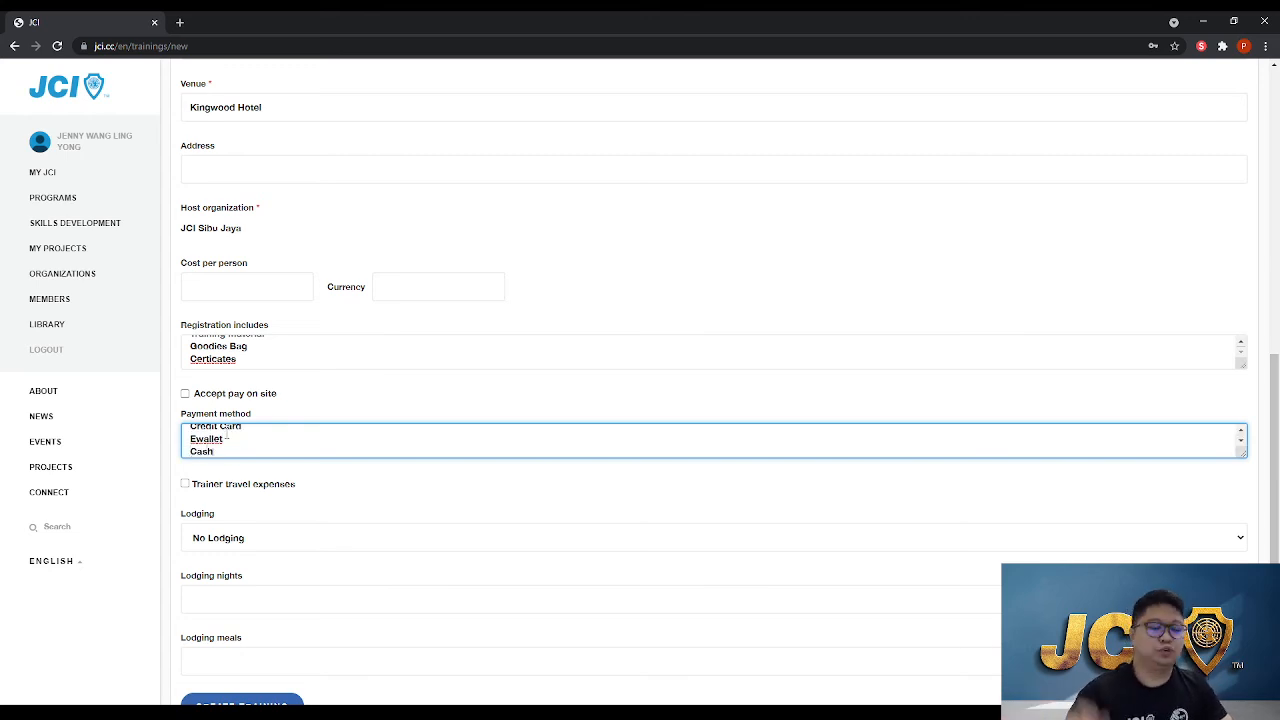
Enable trainer travel expenses with amount 400 and currency RM, then disable the option again
scroll(310, 393, "down", 1)
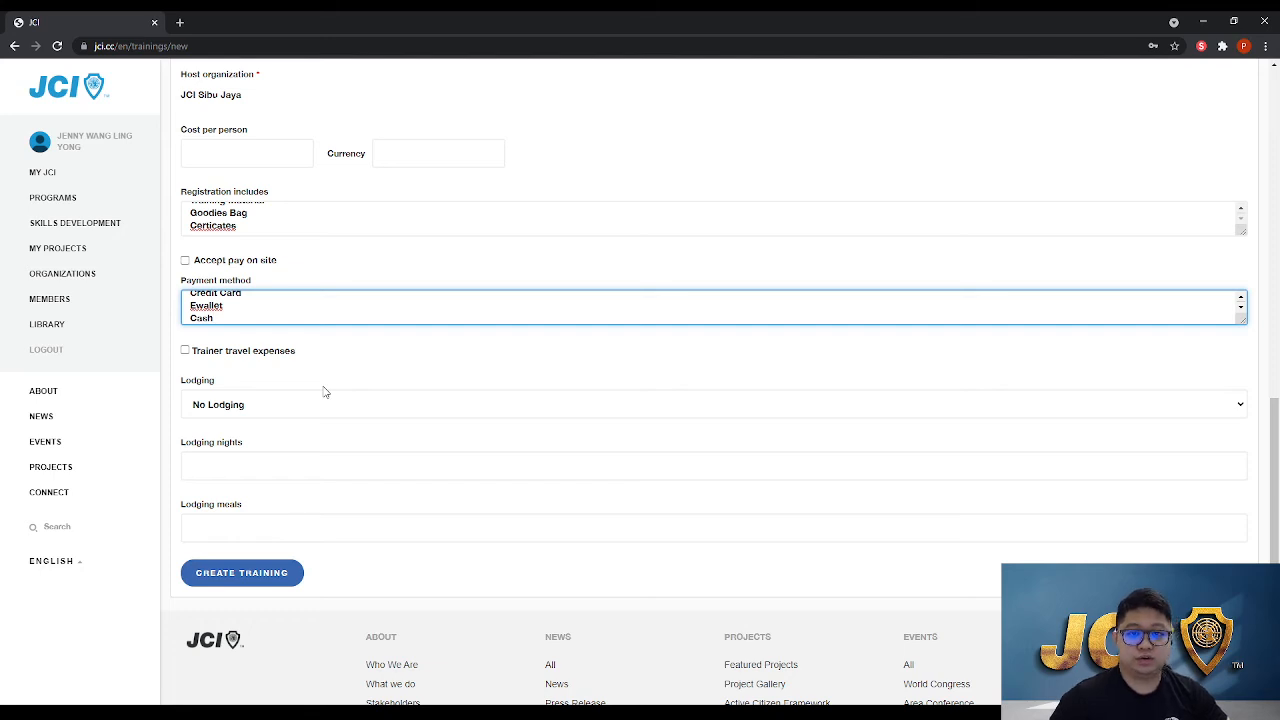
left_click(185, 351)
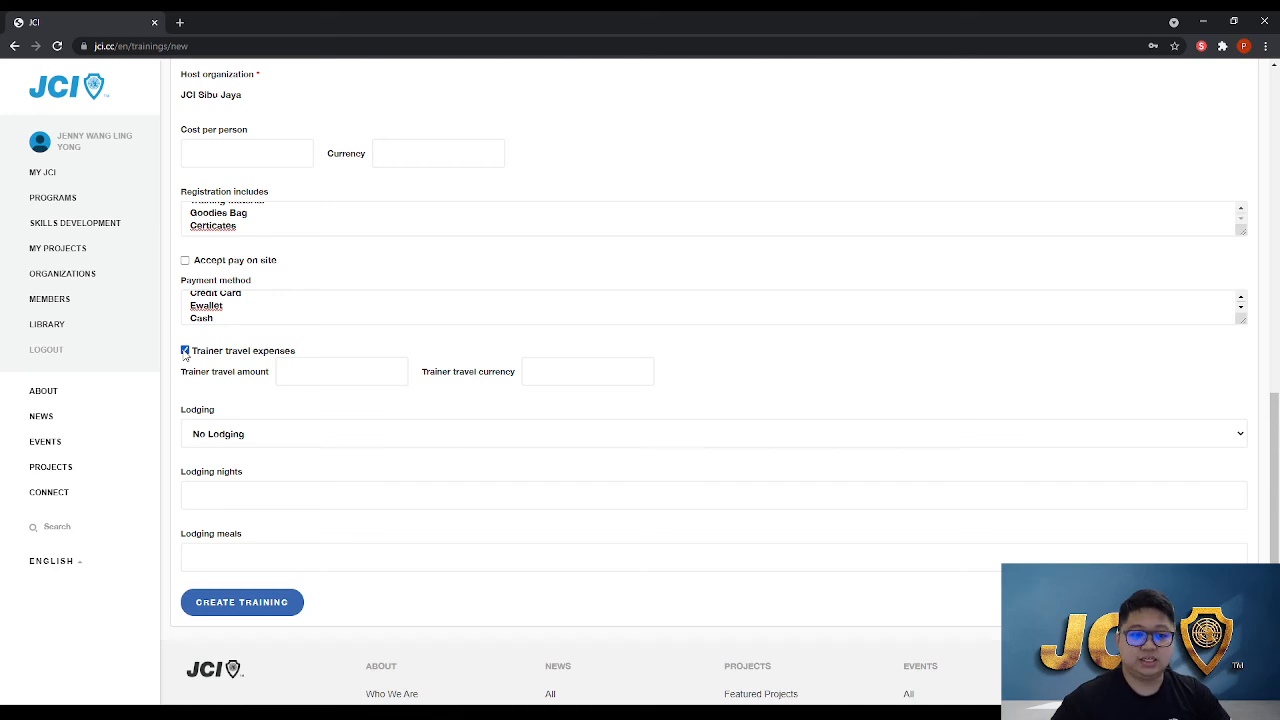
left_click(341, 362)
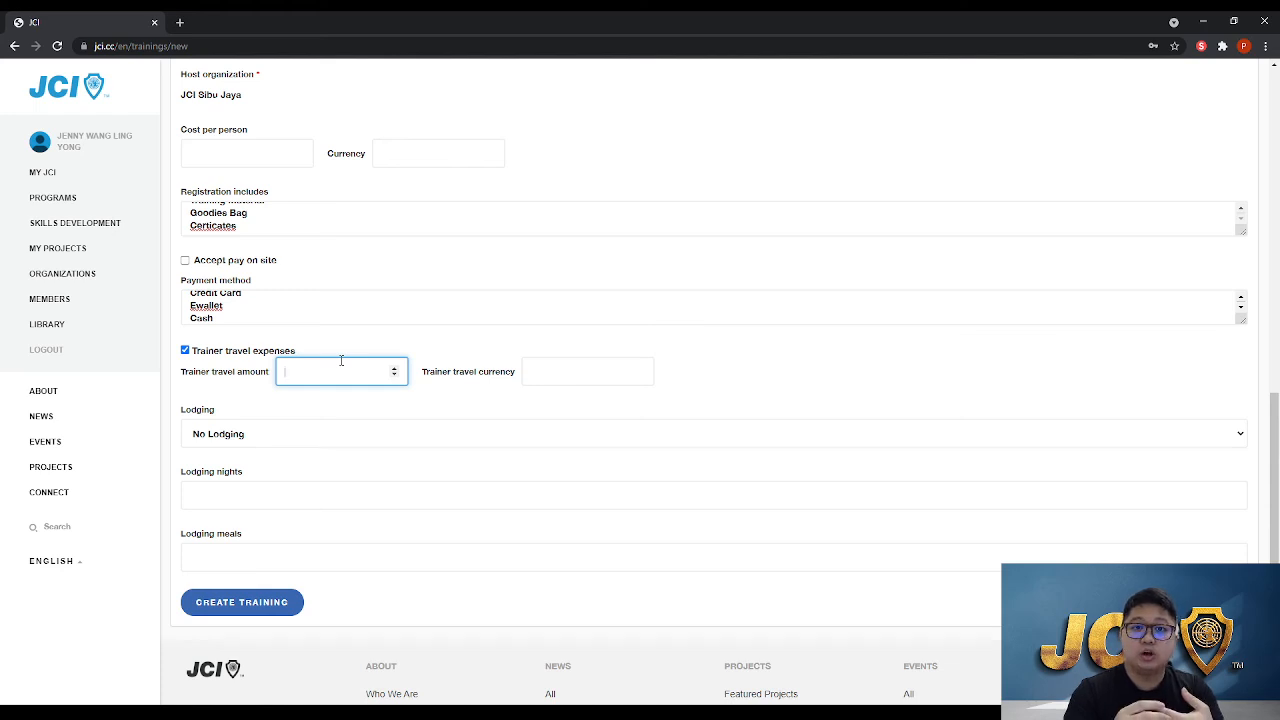
type("400")
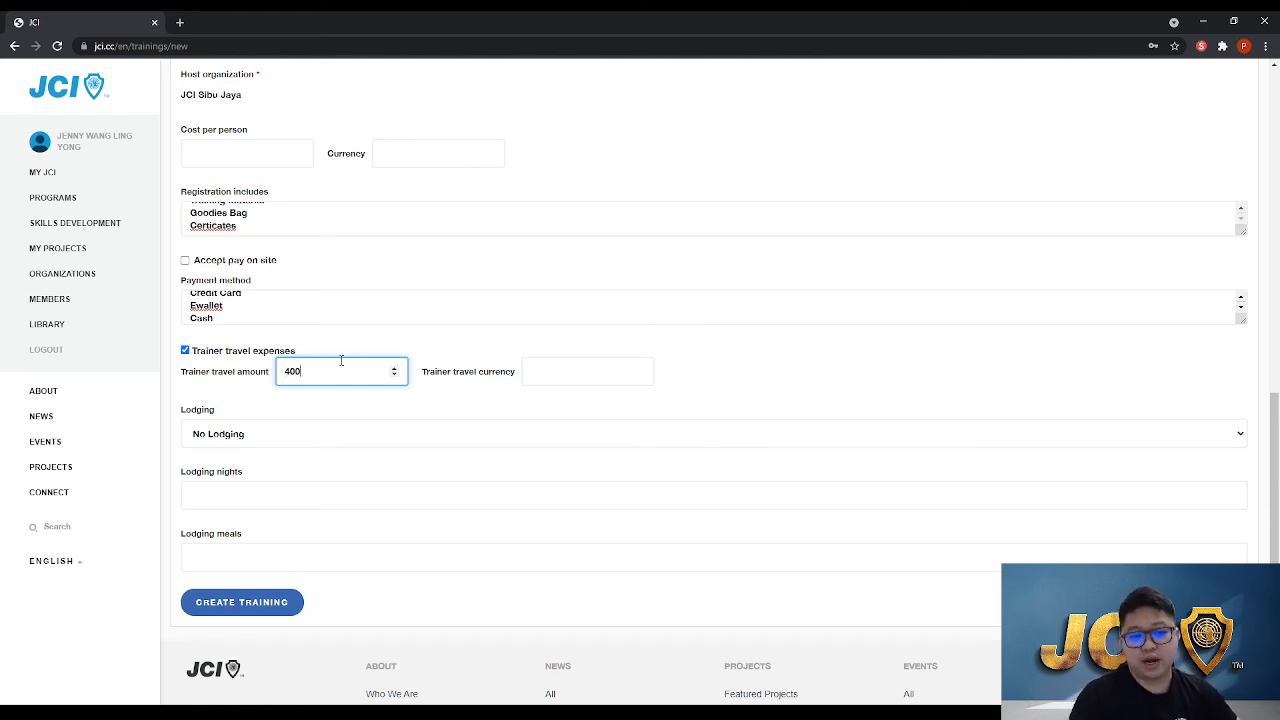
key("Tab")
type("RM")
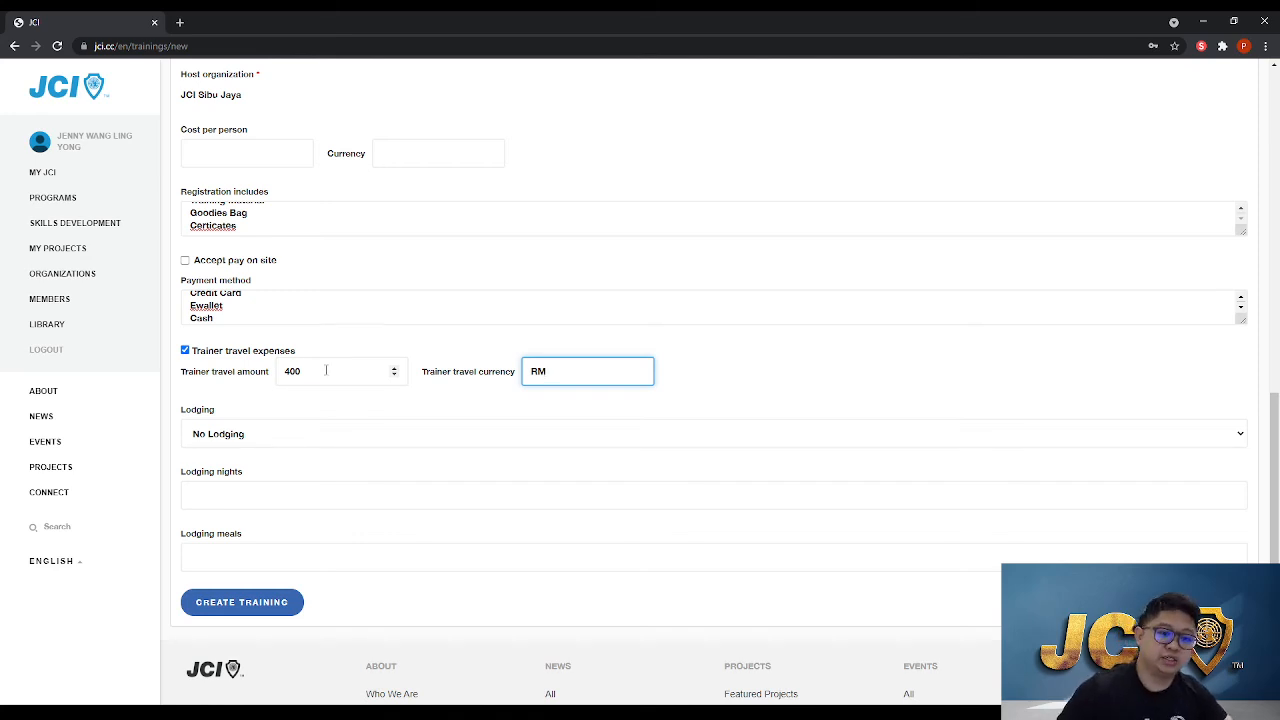
left_click(185, 350)
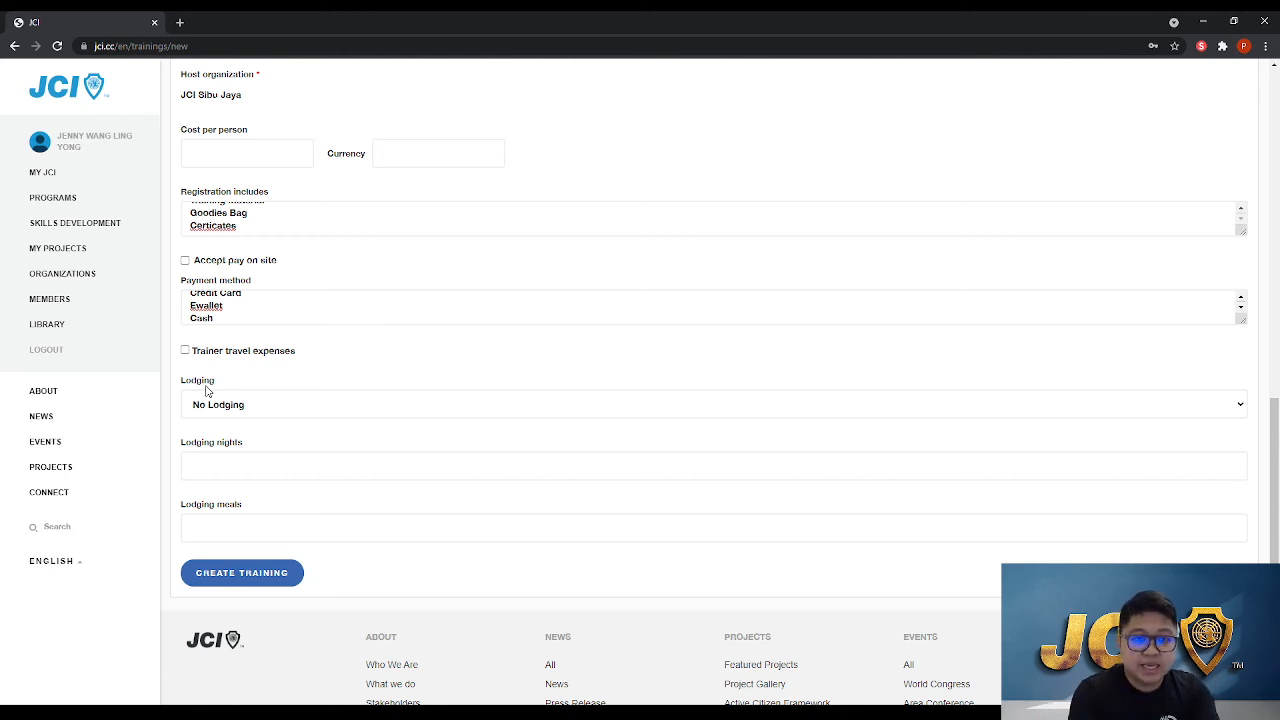
Set the lodging type to Home hospitality
left_click(251, 409)
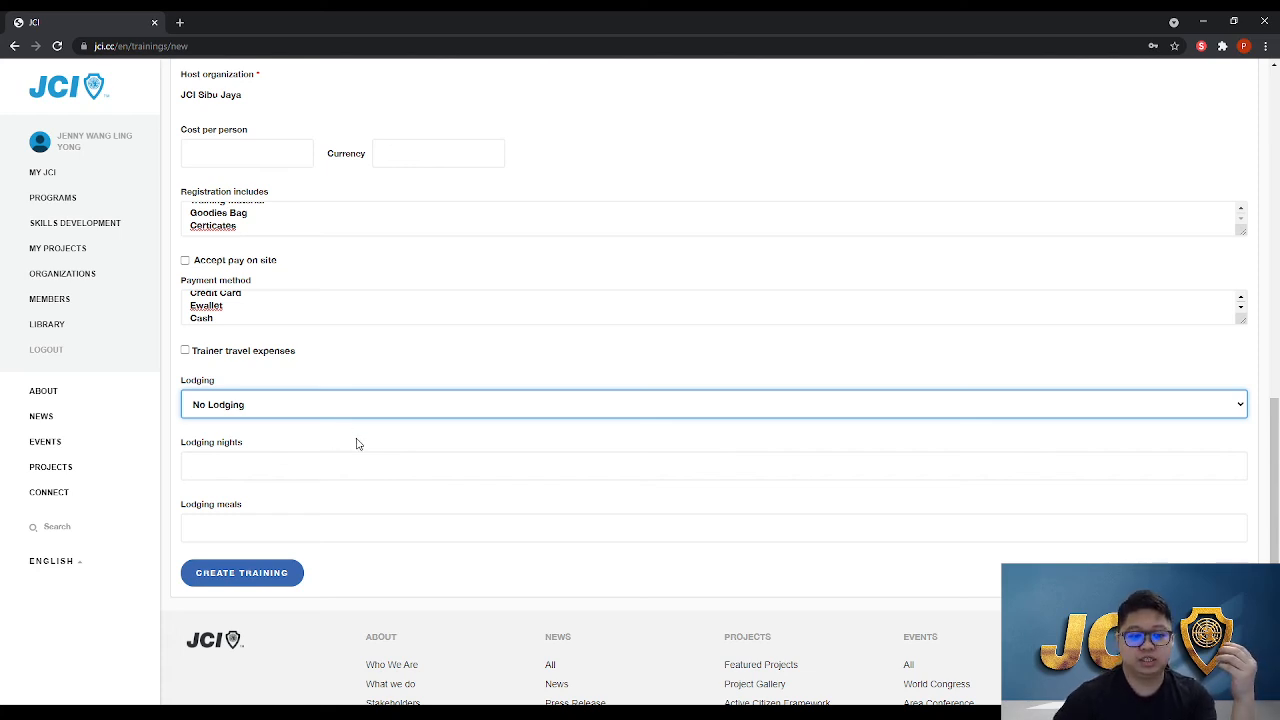
key("Down")
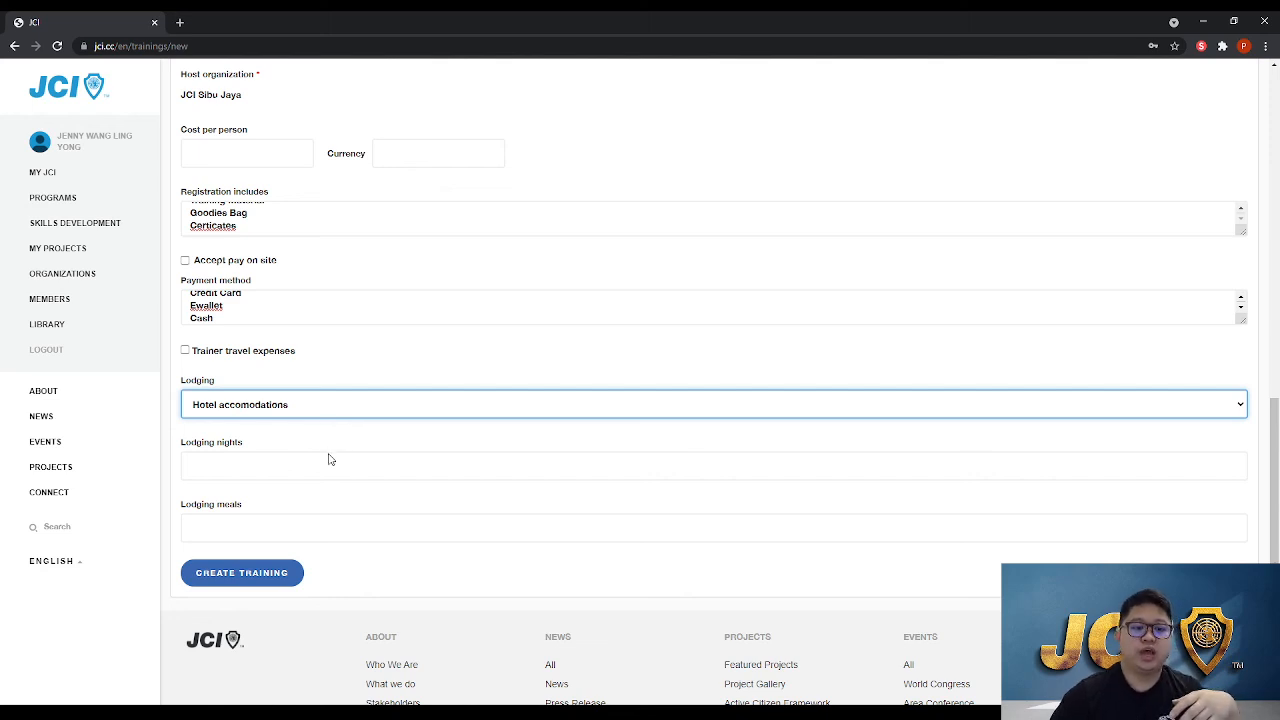
key("Down")
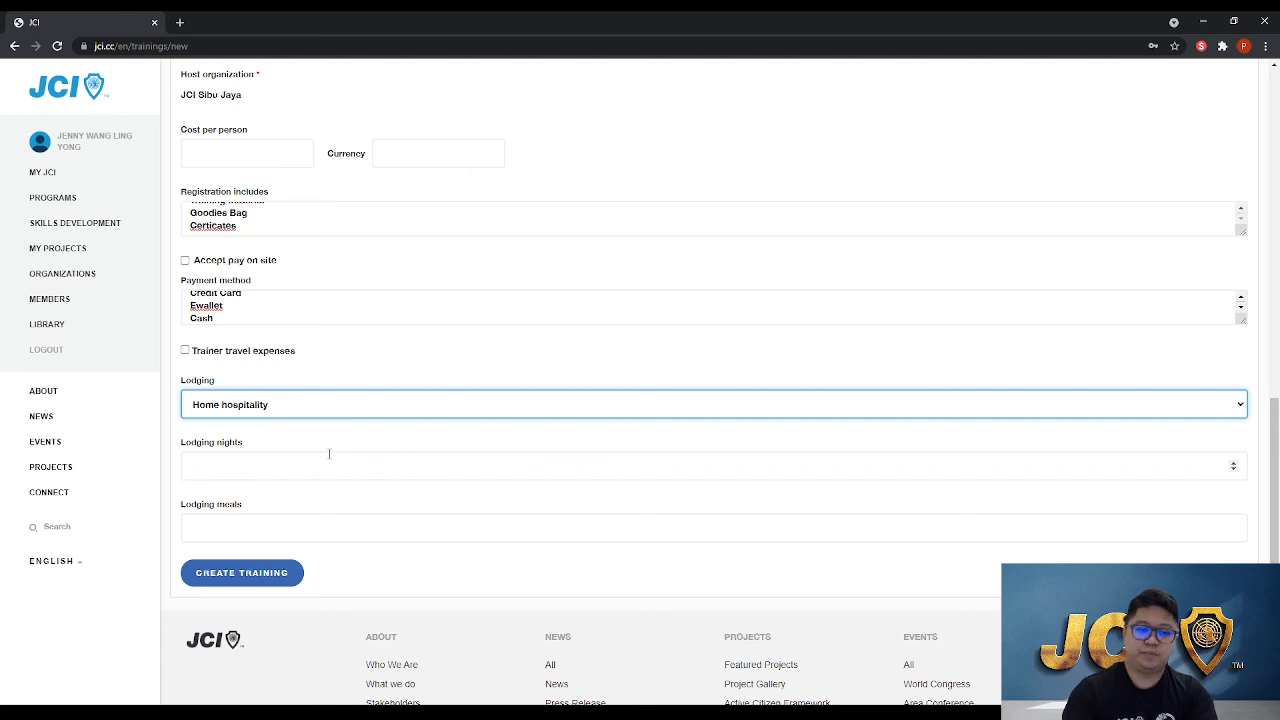
Set lodging nights to 2 and lodging meals to 6
left_click(380, 453)
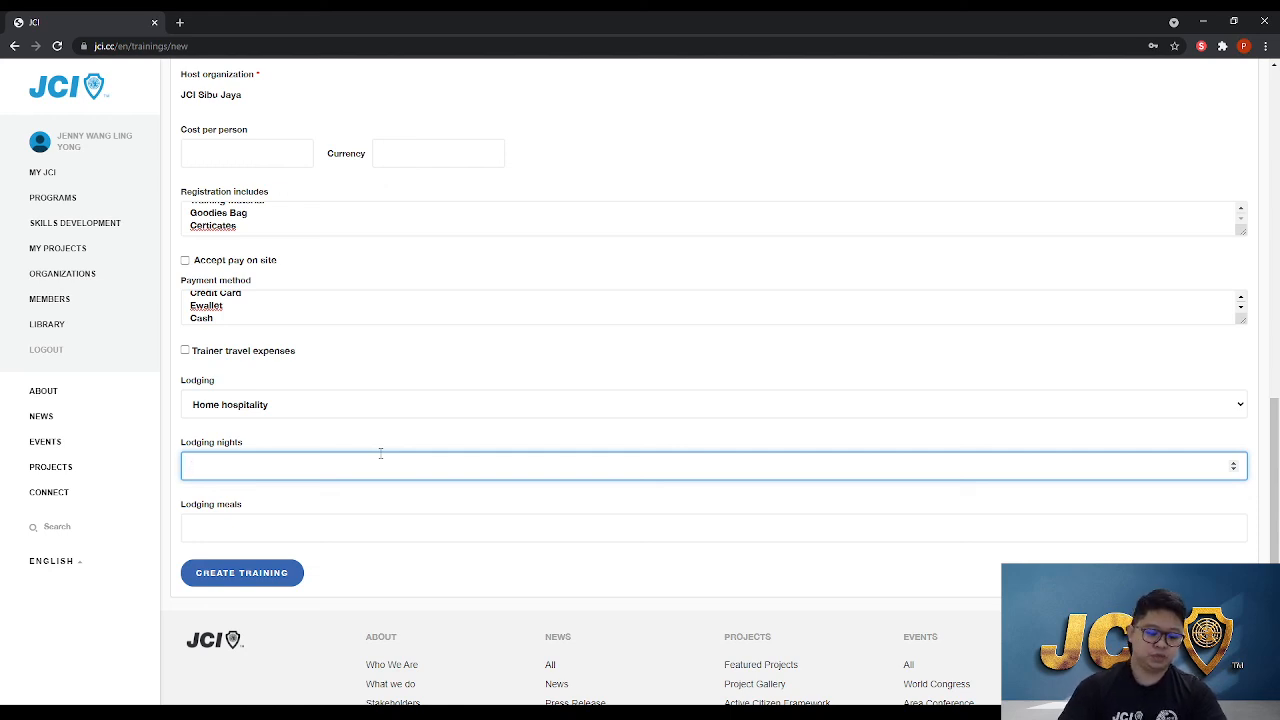
type("2")
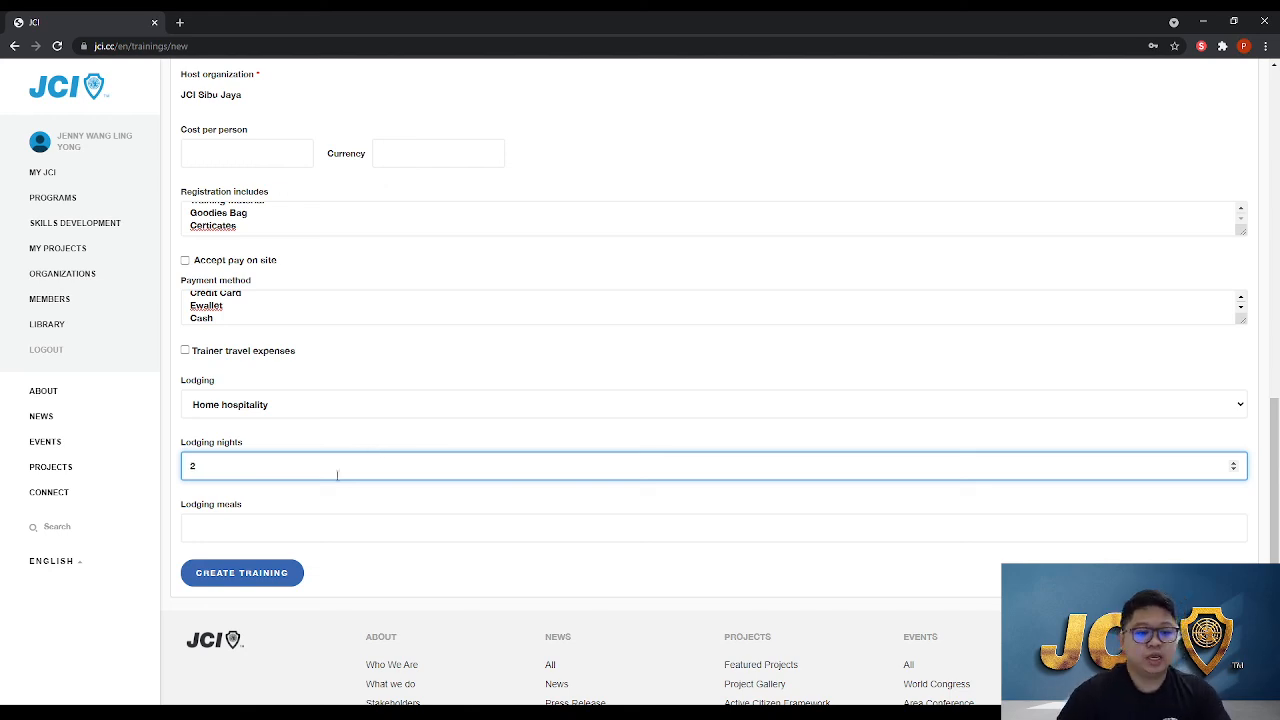
left_click(287, 521)
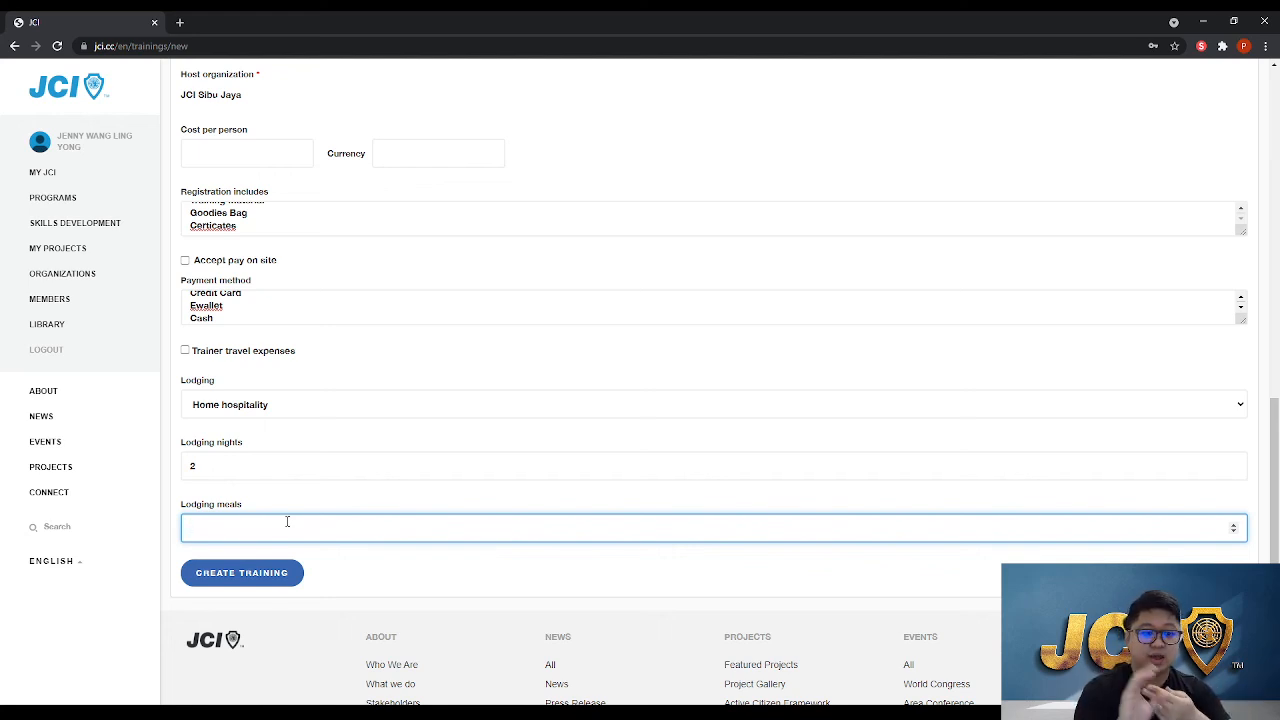
type("6")
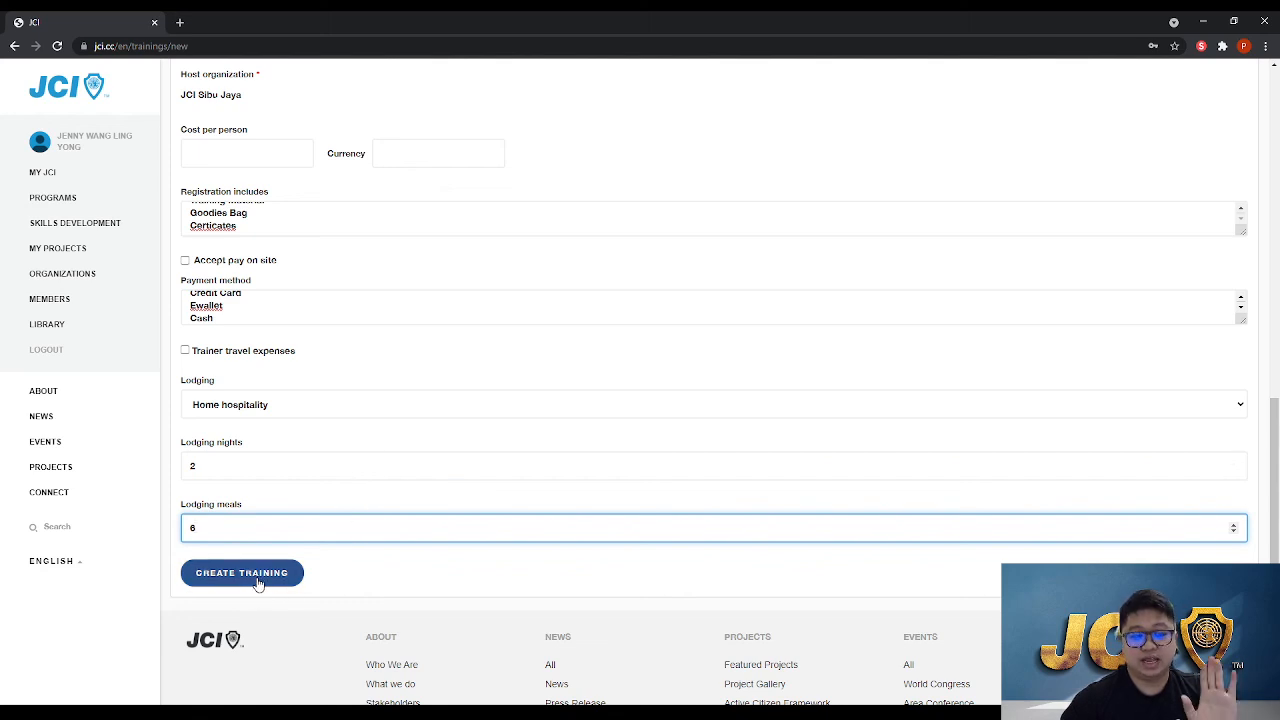
Go back to Skills Development and open the Upcoming Courses list
scroll(257, 583, "up", 5)
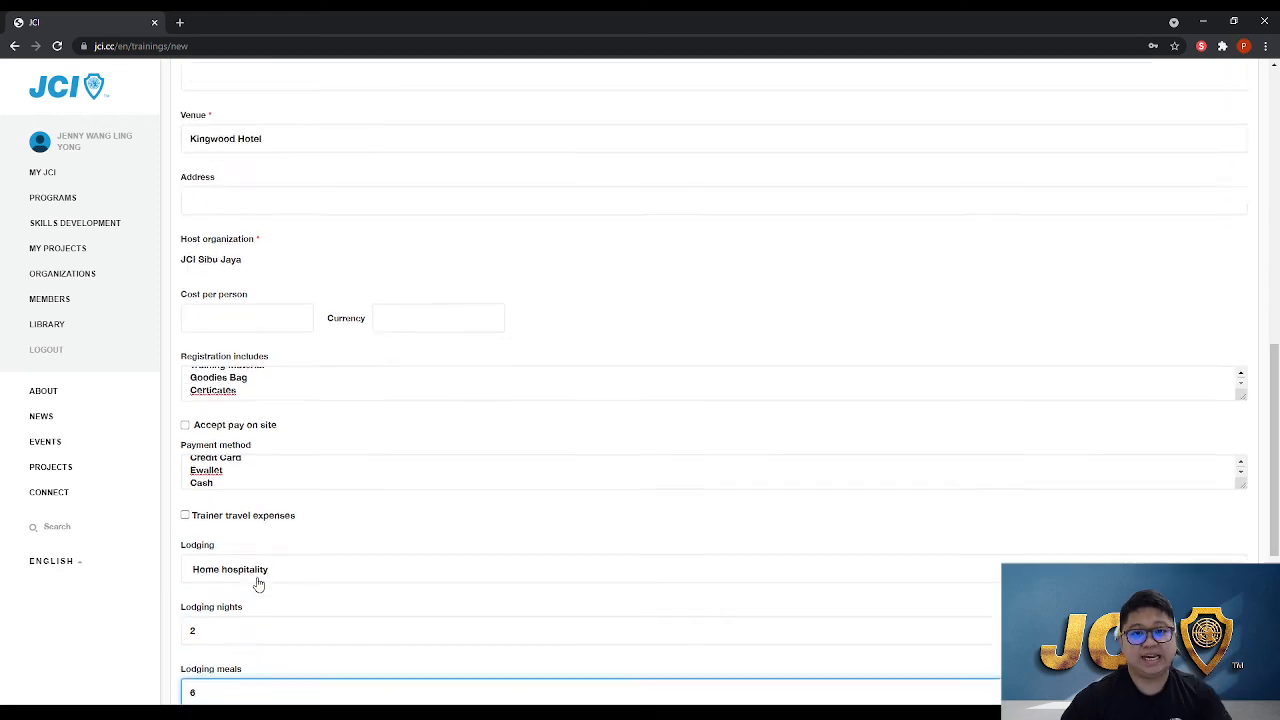
scroll(348, 380, "up", 4)
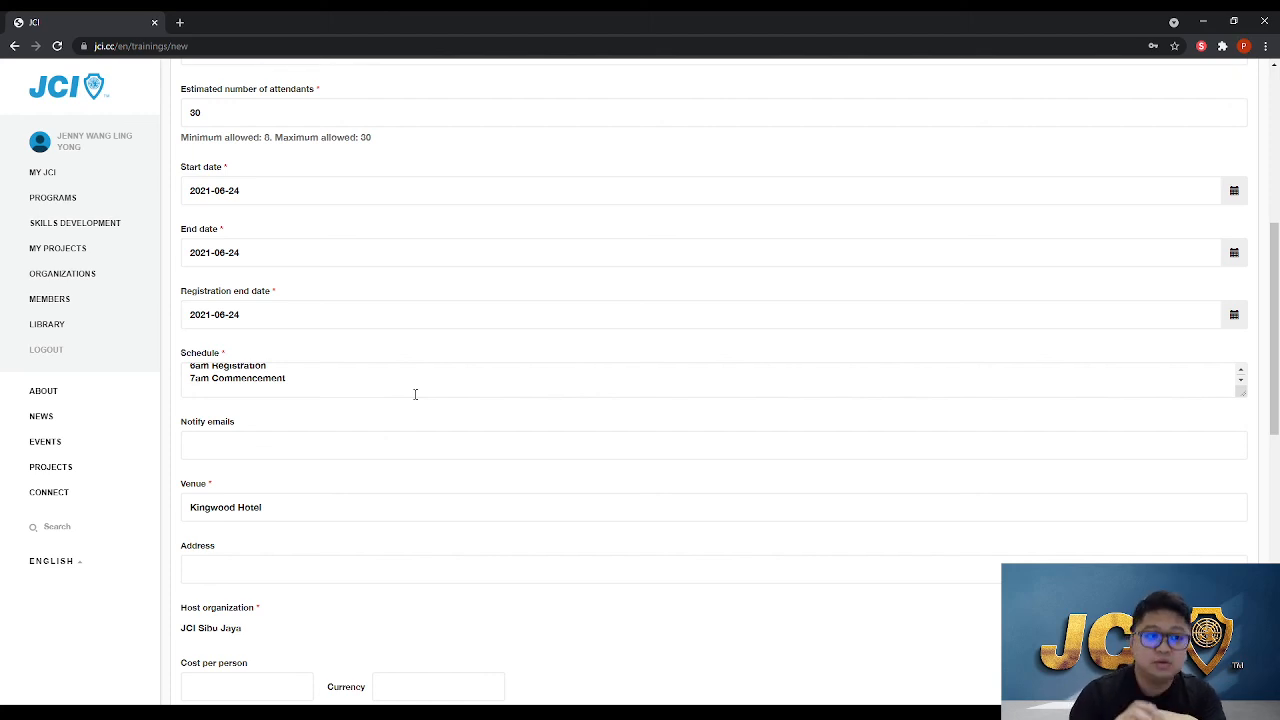
left_click(77, 222)
left_click(371, 300)
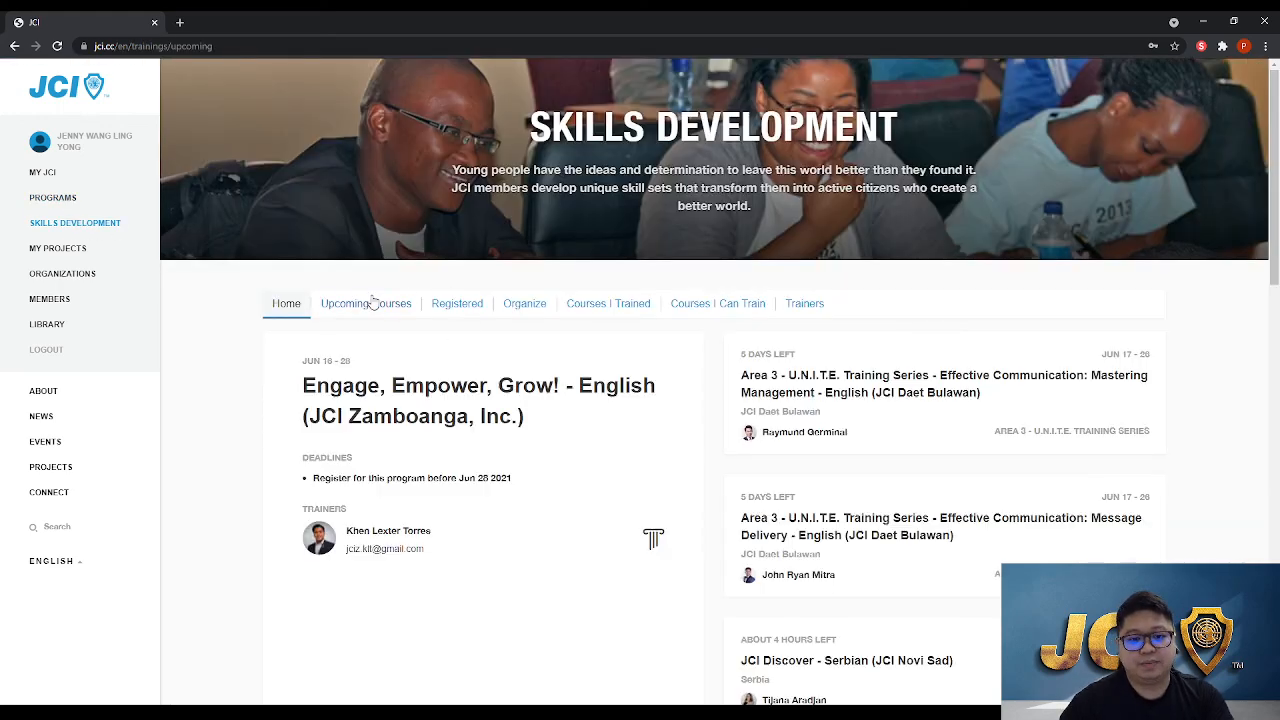